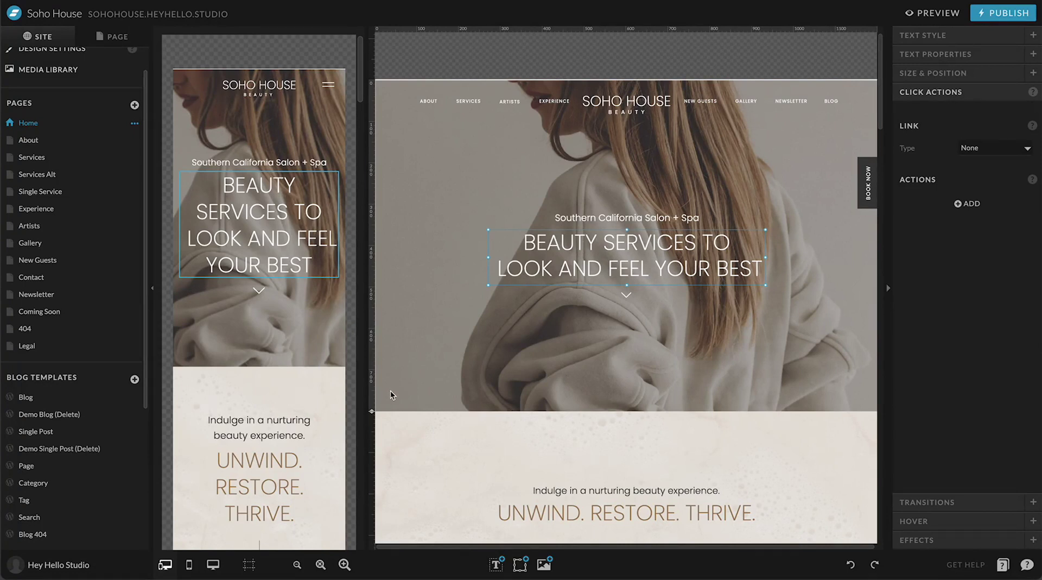
Open the desktop hero title's text for editing, leave it unchanged and show its text style settings
double_click(672, 263)
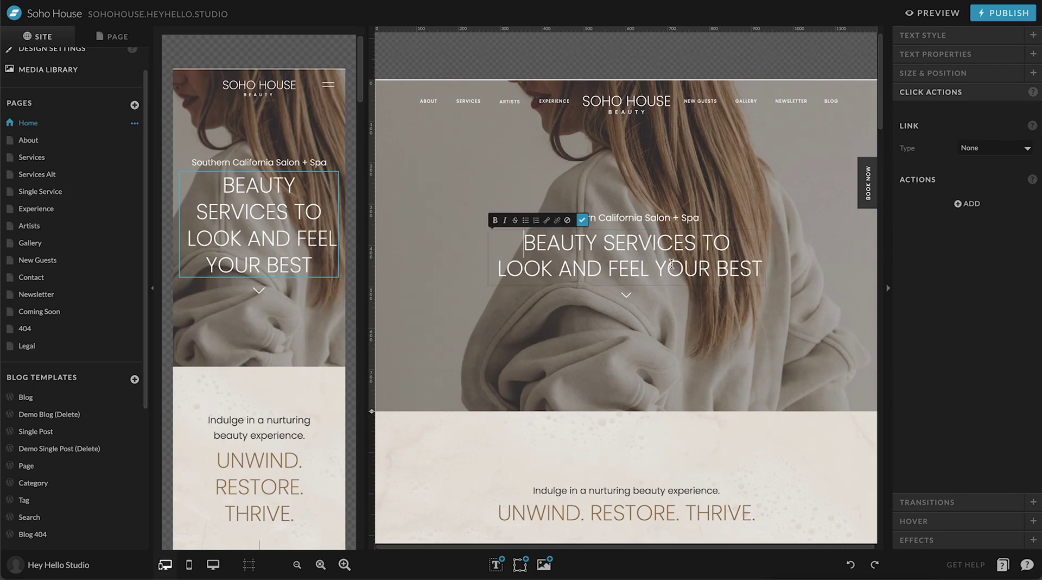
double_click(611, 248)
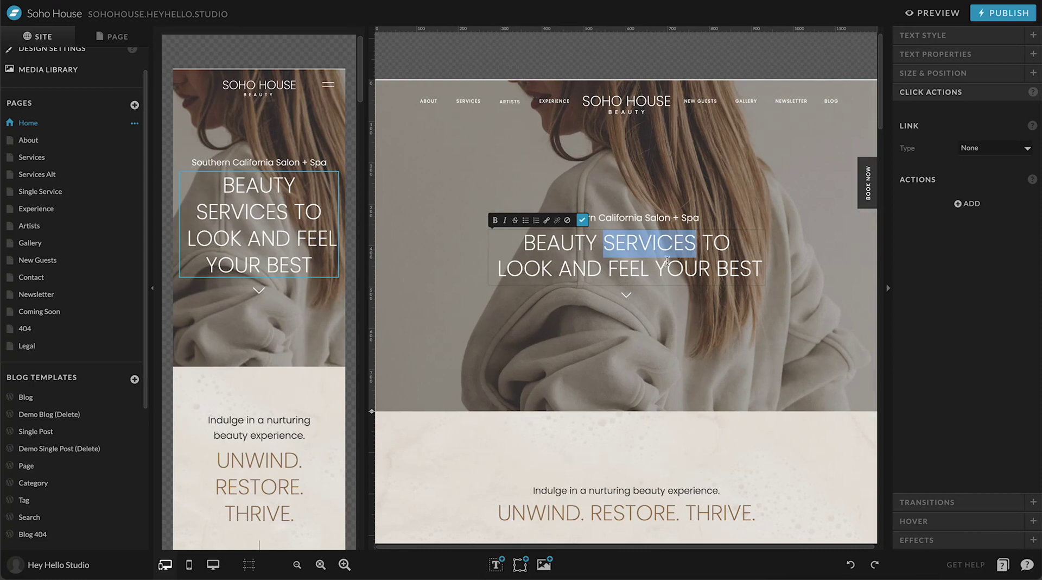
key(Escape)
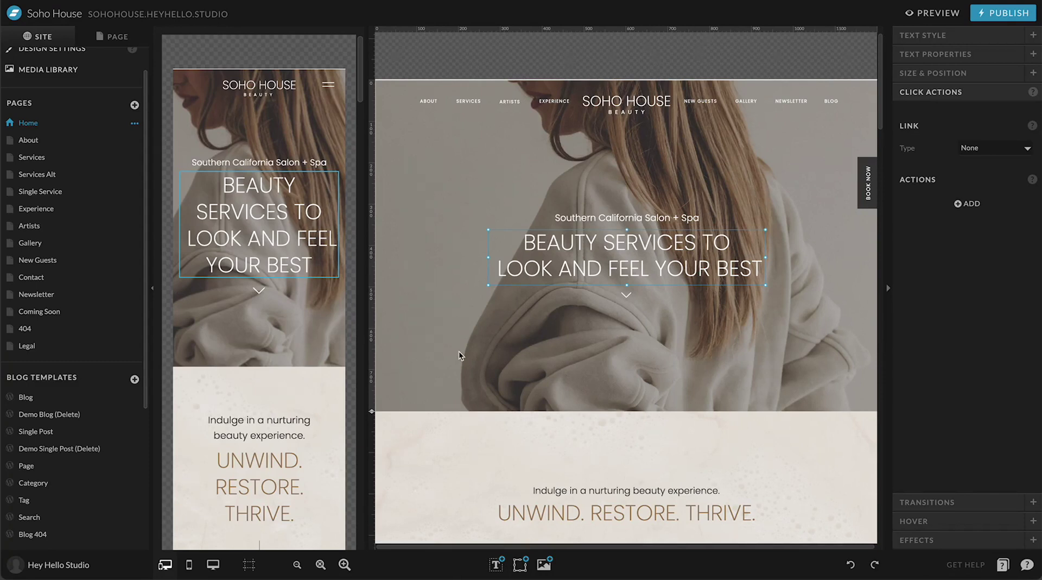
click(942, 43)
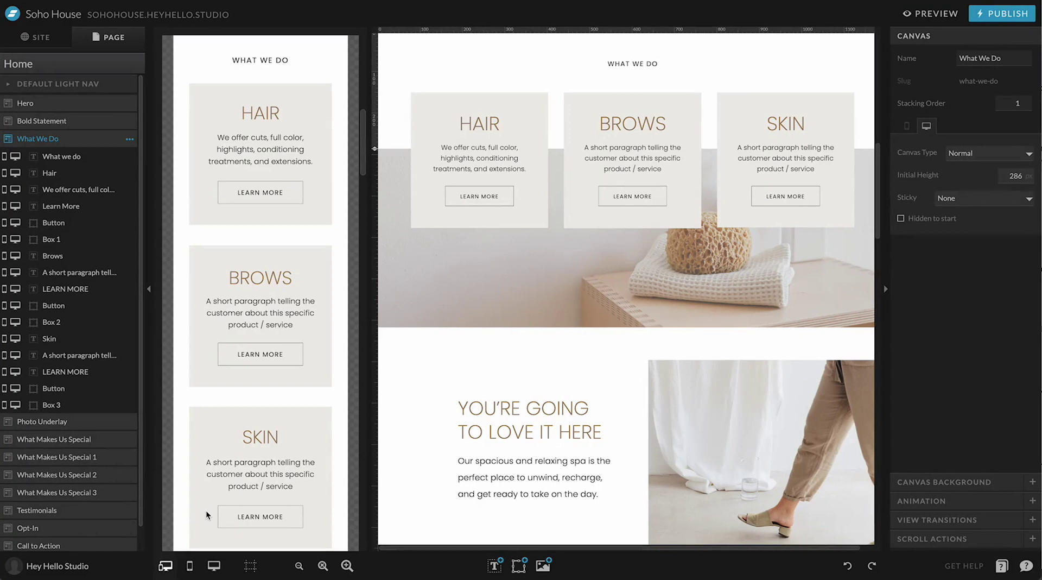
Compare the HAIR title's mobile and desktop text sizes and merge them using the desktop size
click(477, 123)
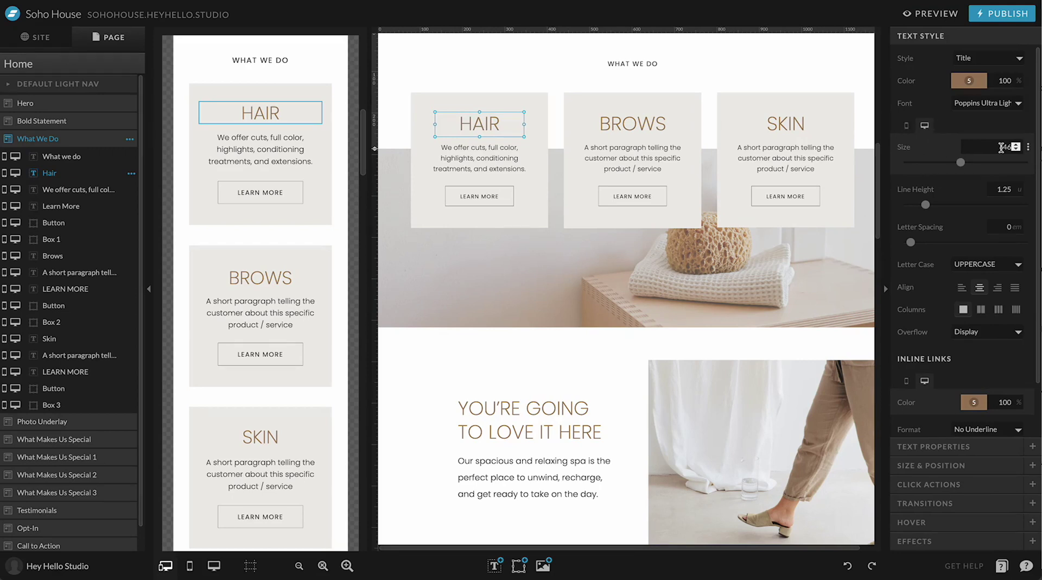
click(906, 127)
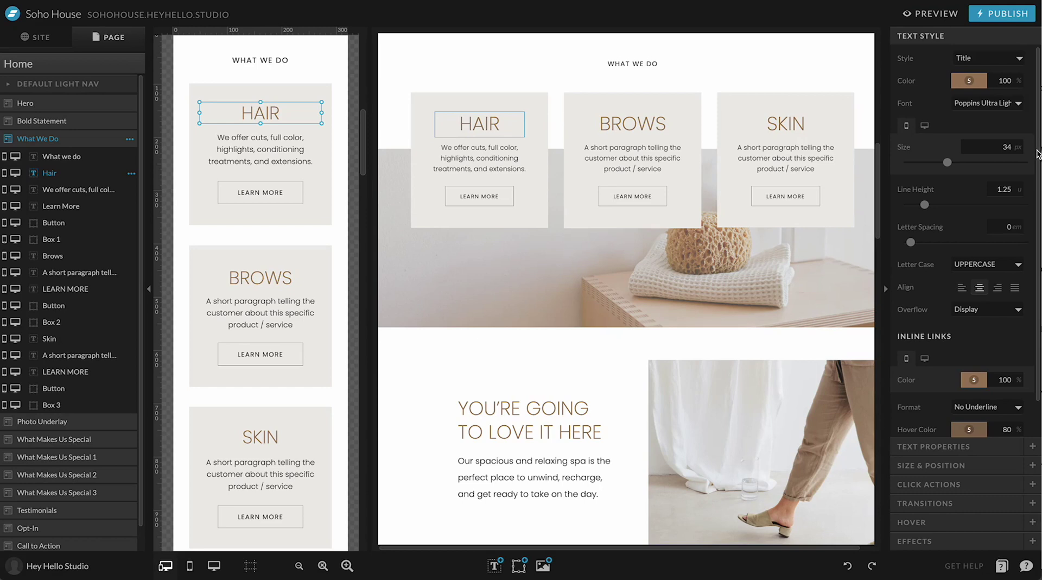
mouse_move(1029, 191)
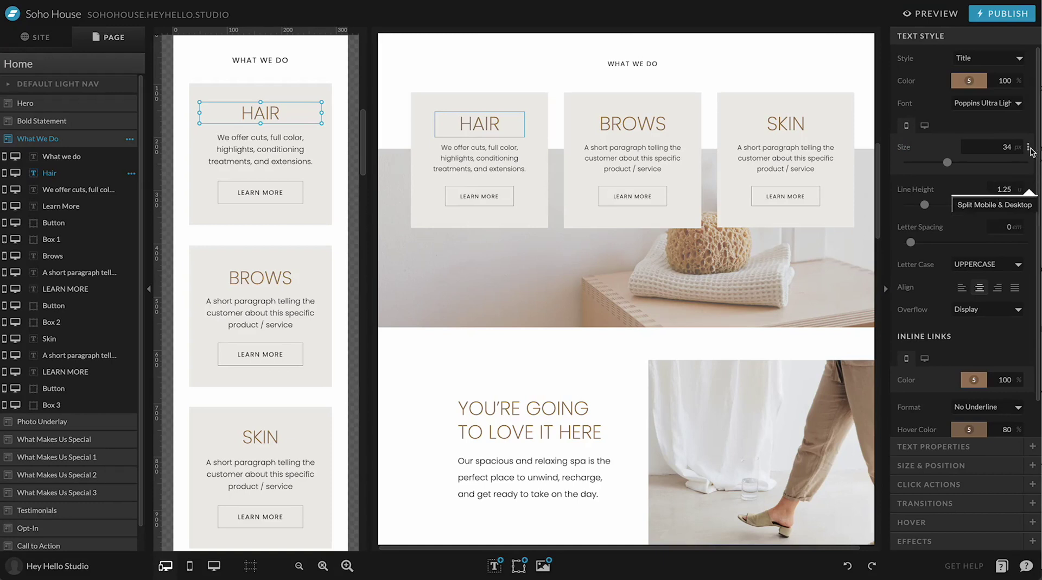
mouse_move(1030, 149)
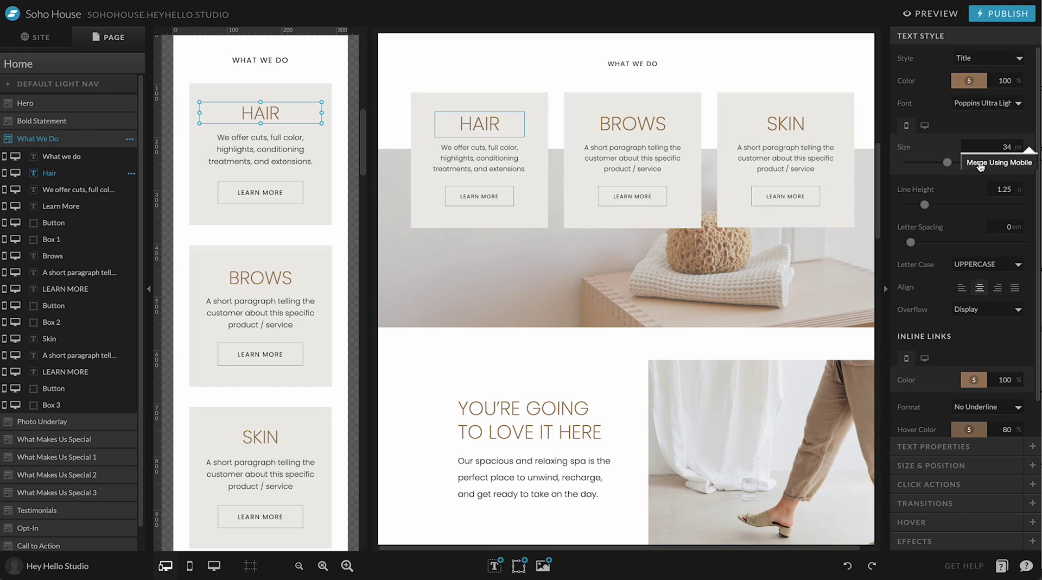
click(925, 126)
mouse_move(1028, 147)
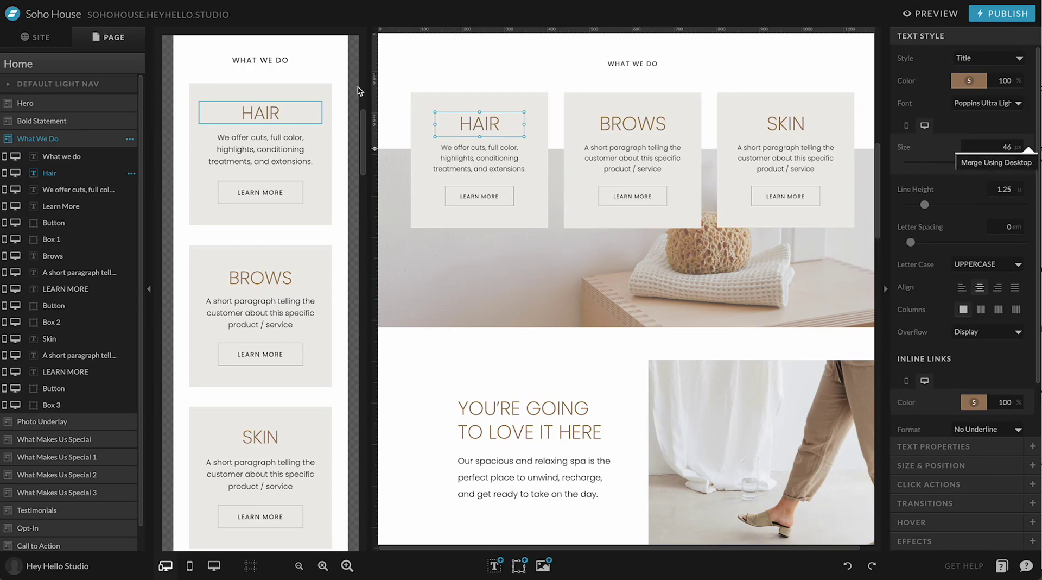
click(985, 162)
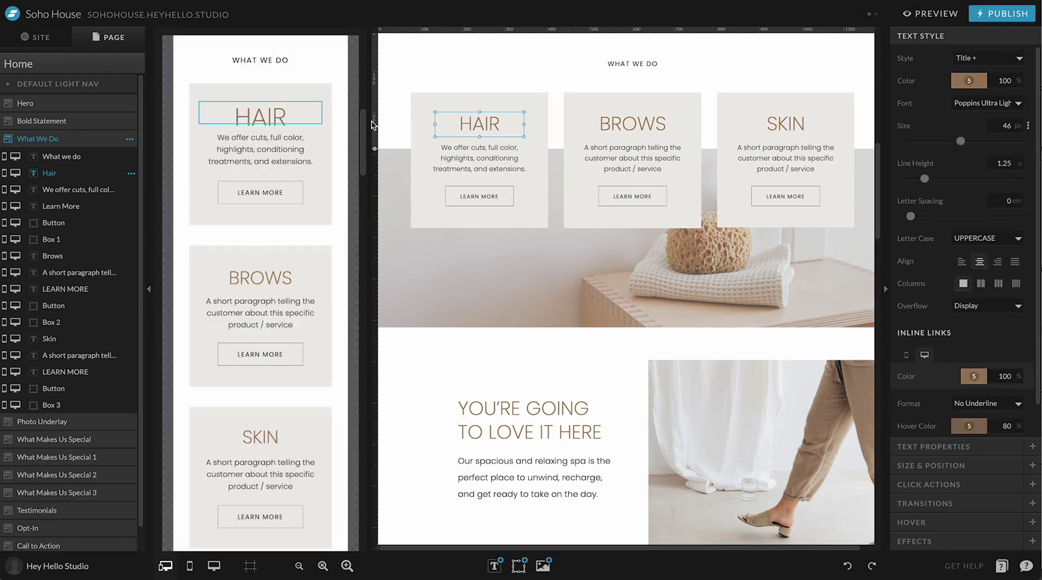
click(322, 81)
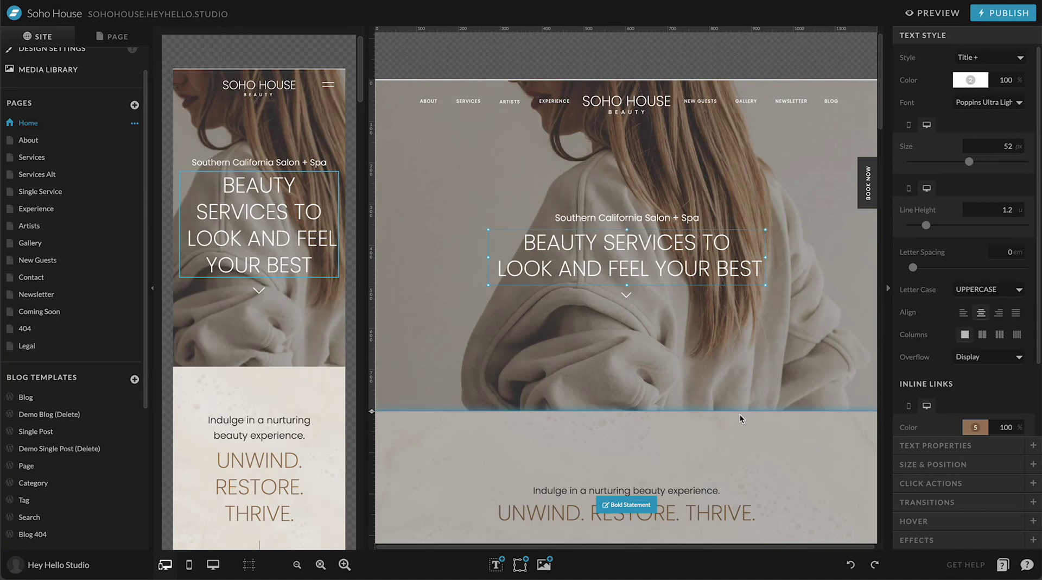
Paste a copy of the "UNWIND. RESTORE. THRIVE." title into the High-Quality Products section and move it just above the Book an Appointment button
scroll(733, 337, down, 6)
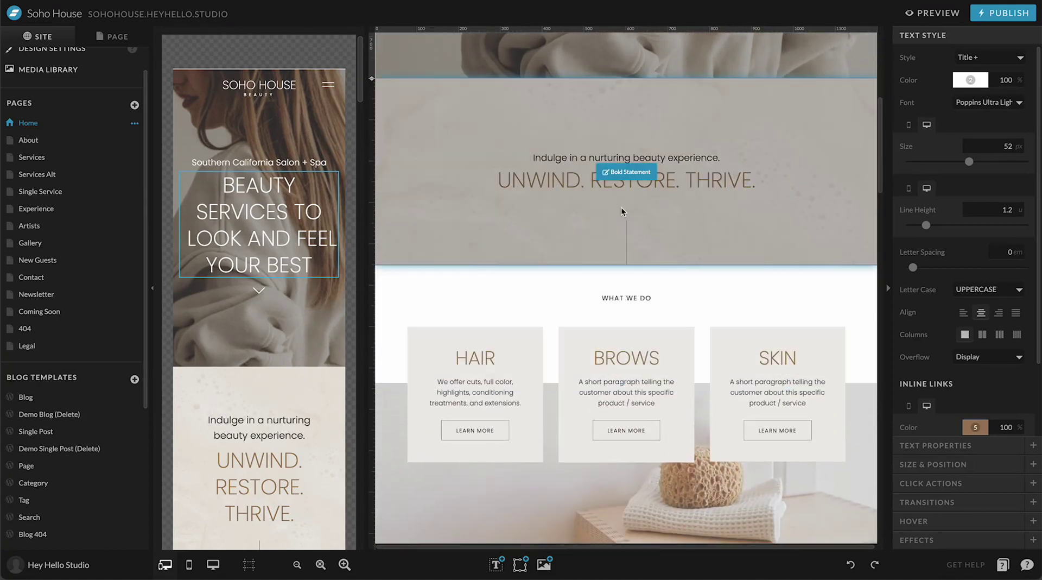
click(565, 224)
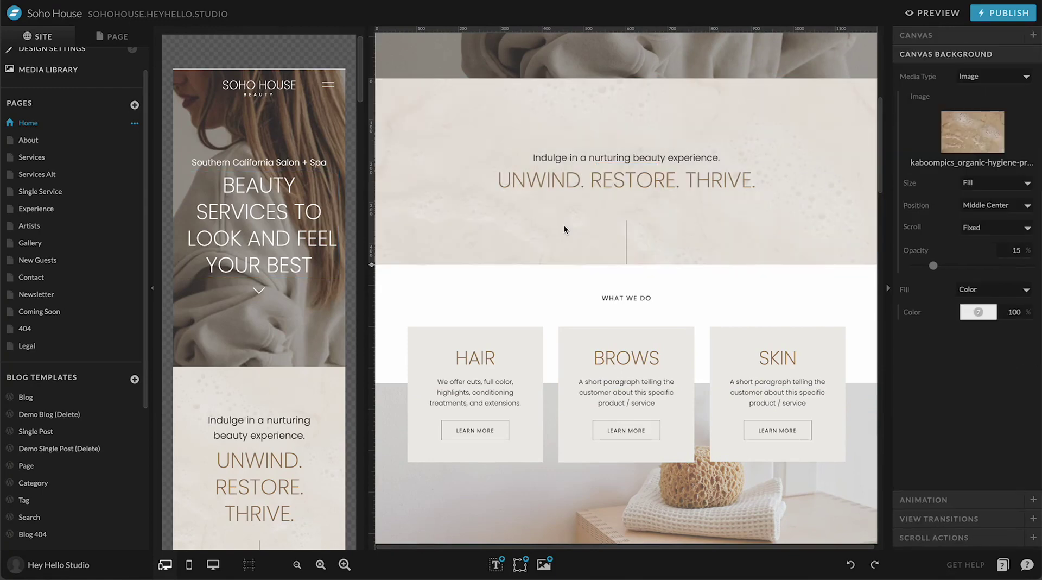
click(573, 186)
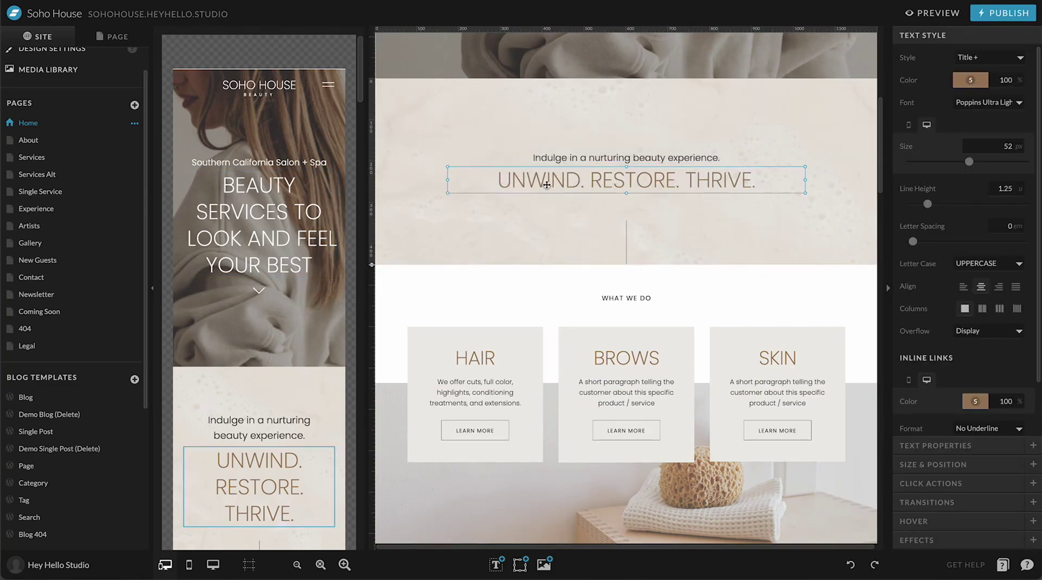
scroll(576, 181, down, 10)
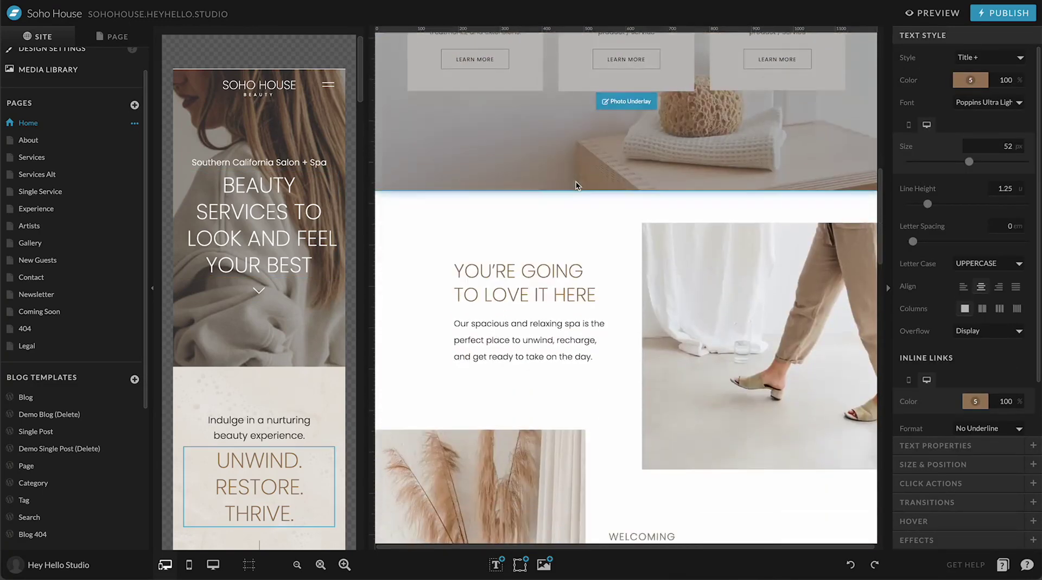
scroll(576, 185, down, 4)
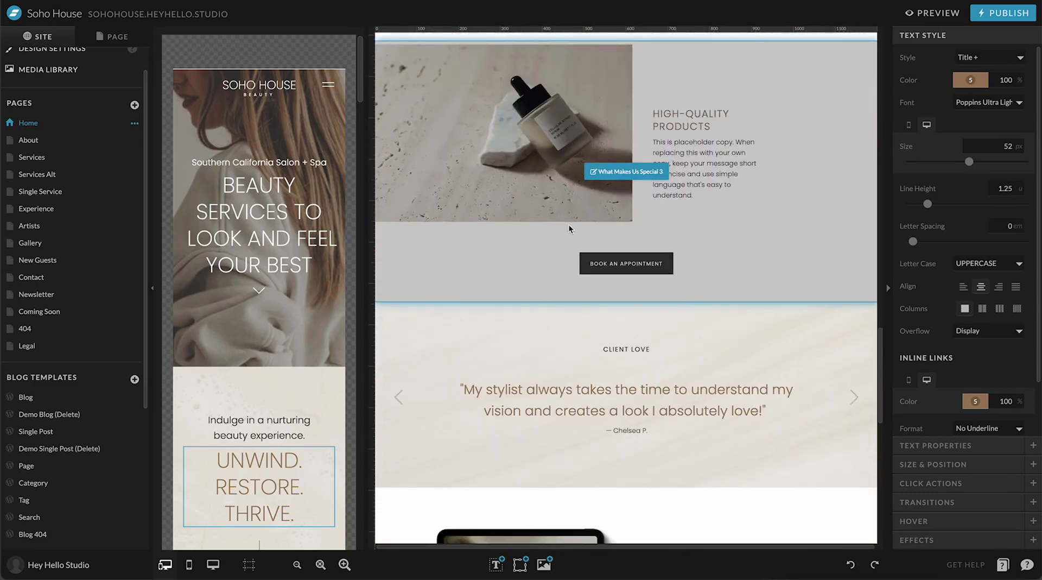
click(510, 248)
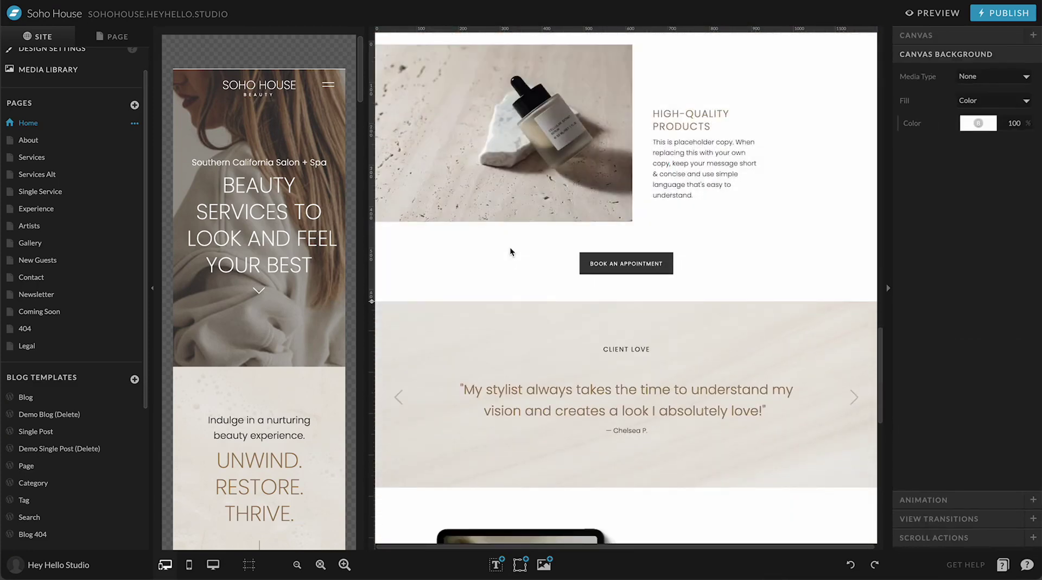
key(ctrl+v)
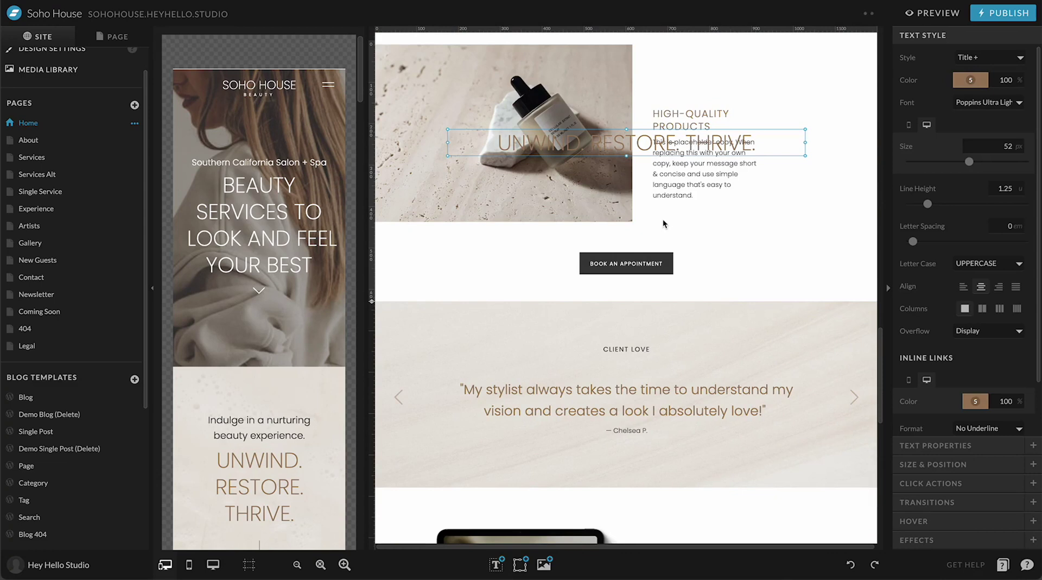
drag(780, 146, 839, 231)
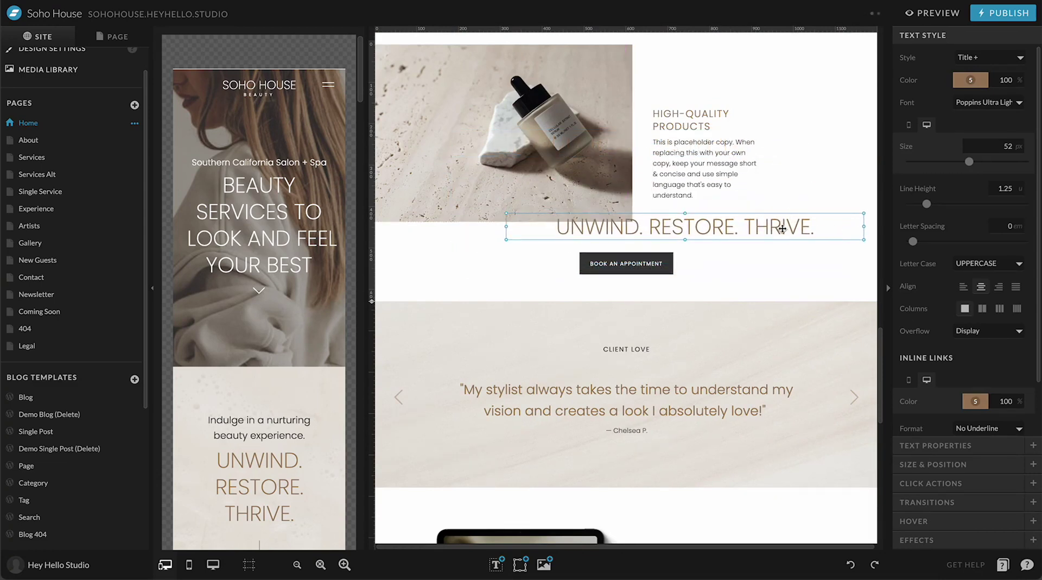
Delete the pasted title copy from the High-Quality Products section
double_click(782, 228)
key(Escape)
key(Delete)
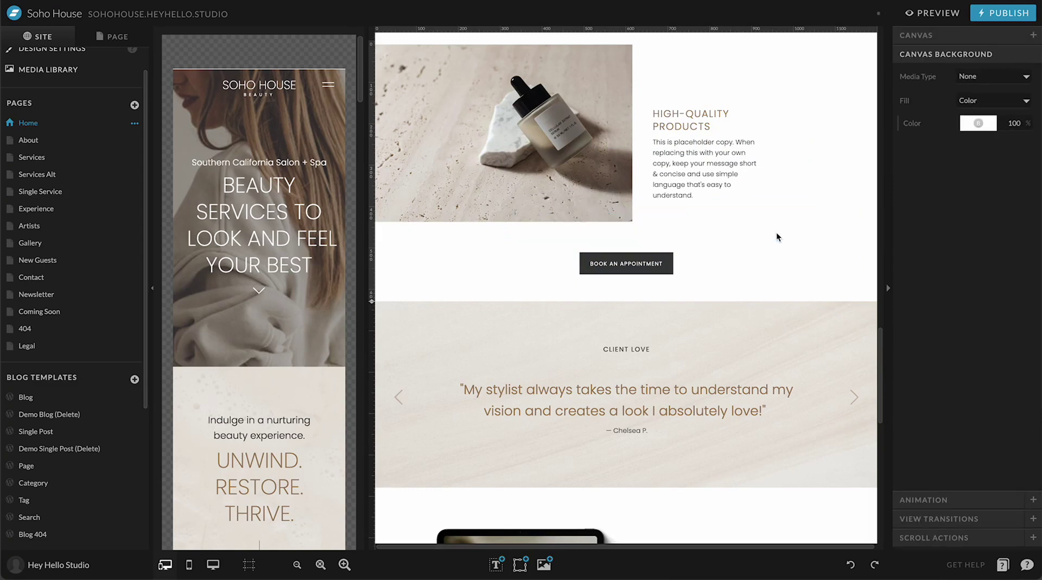
Add a Heading text element, place it beside the Book an Appointment button and delete it again
mouse_move(497, 567)
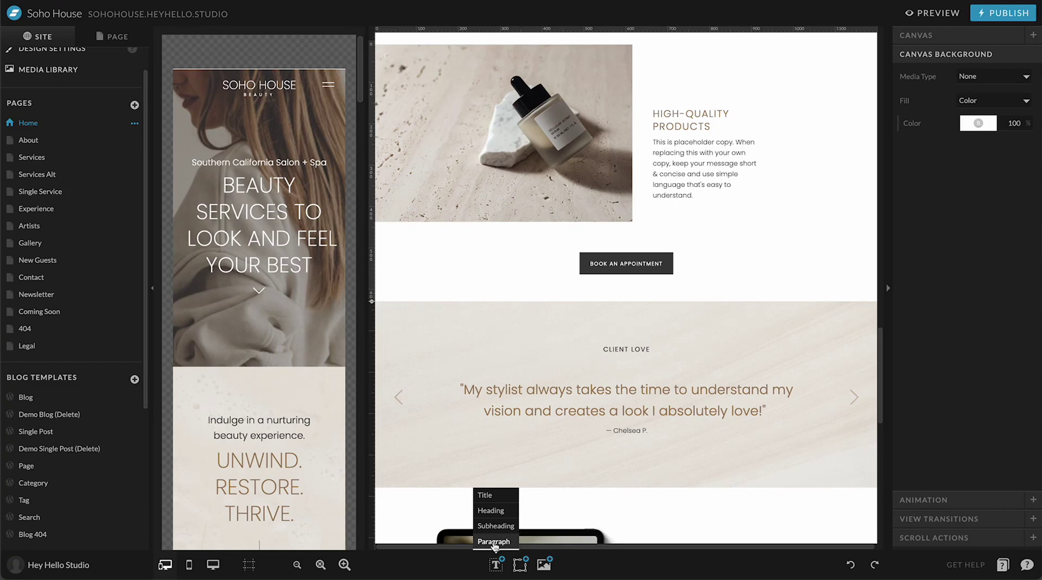
click(492, 513)
drag(640, 170, 733, 253)
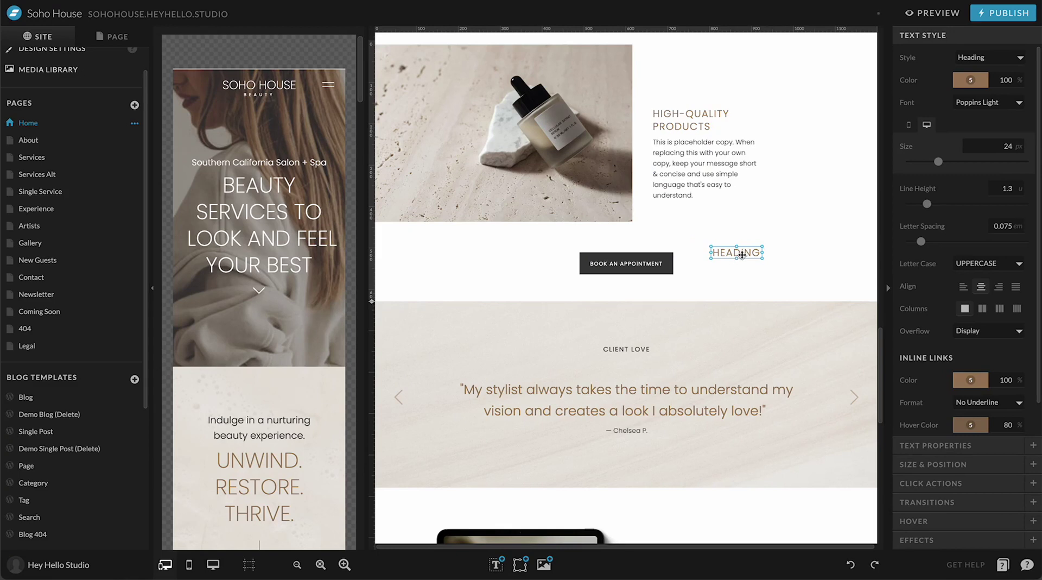
key(Delete)
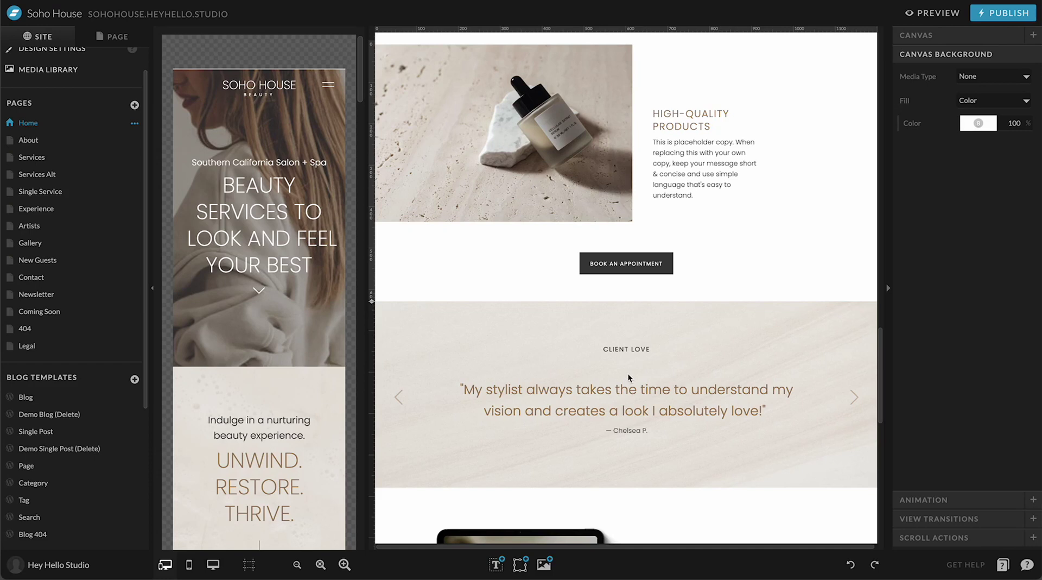
Review the link types and pages for the "Book an Appointment" text and link it to the Services page
click(642, 267)
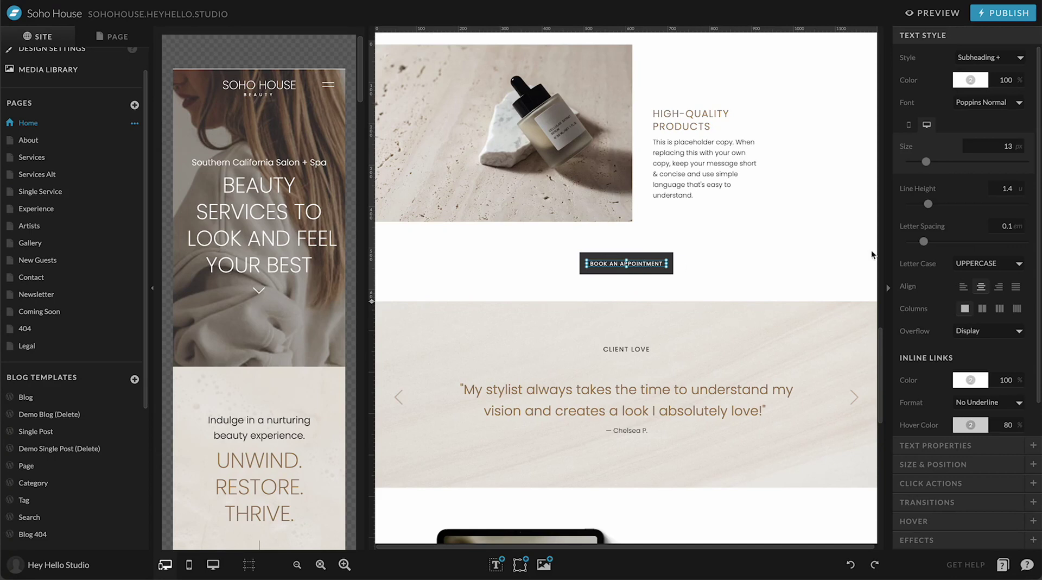
click(935, 484)
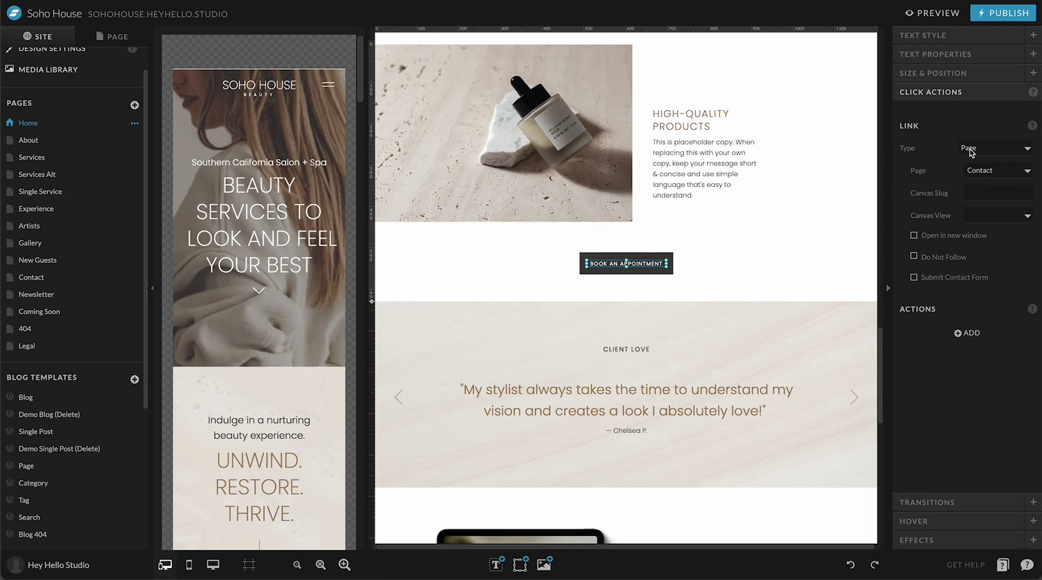
click(991, 173)
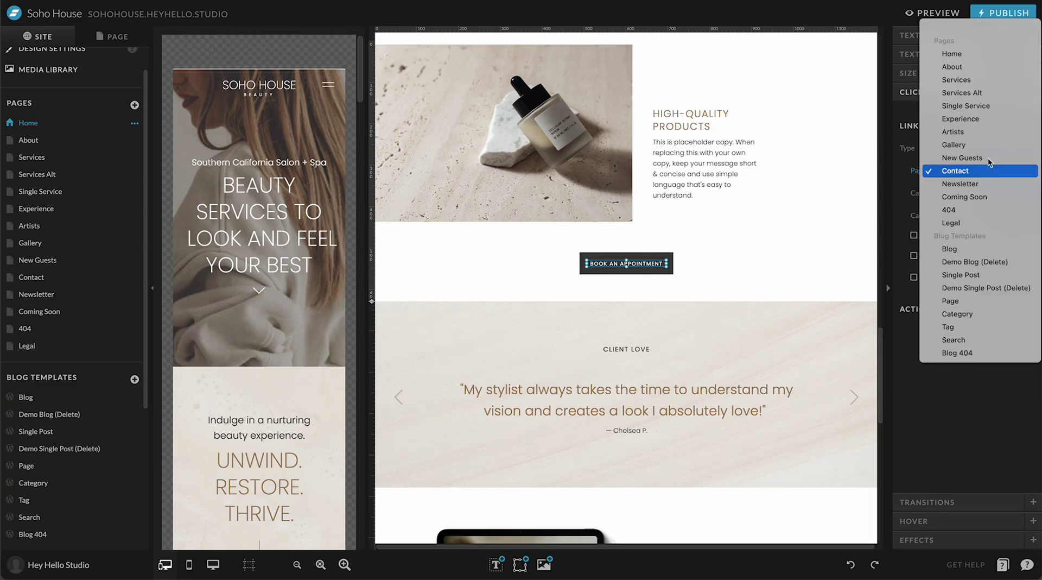
click(904, 347)
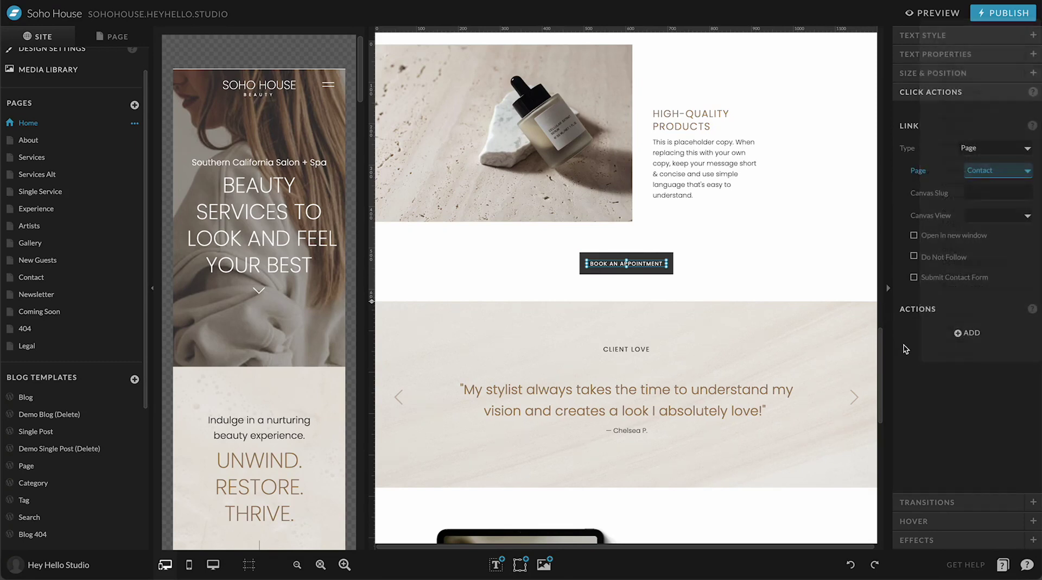
click(1012, 149)
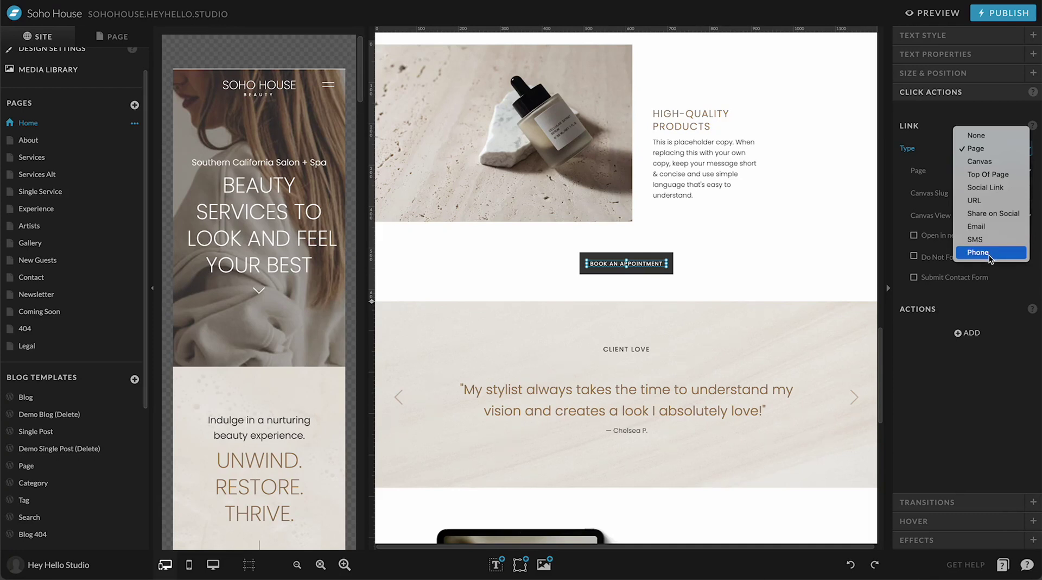
click(758, 266)
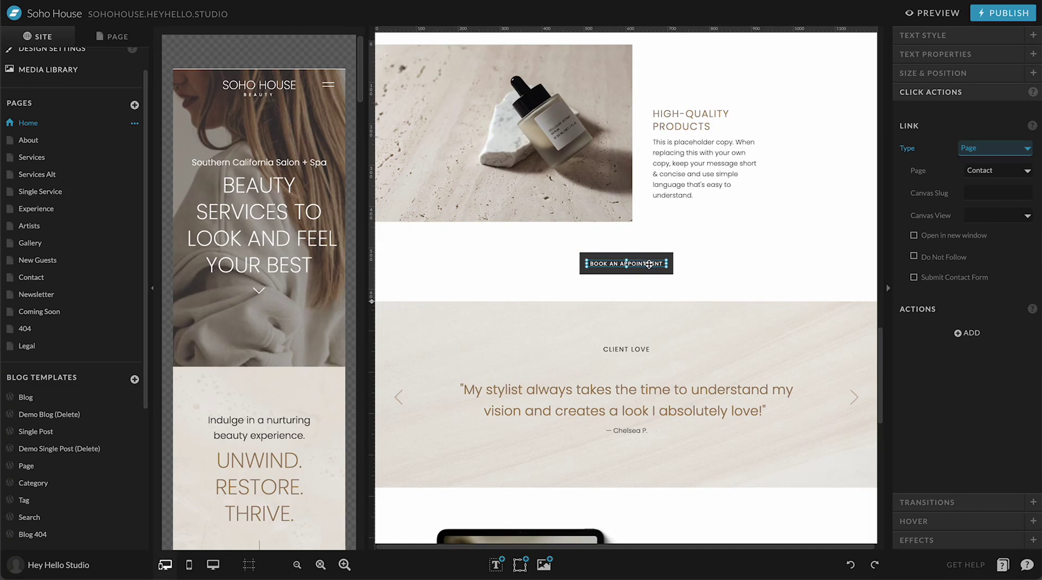
click(981, 175)
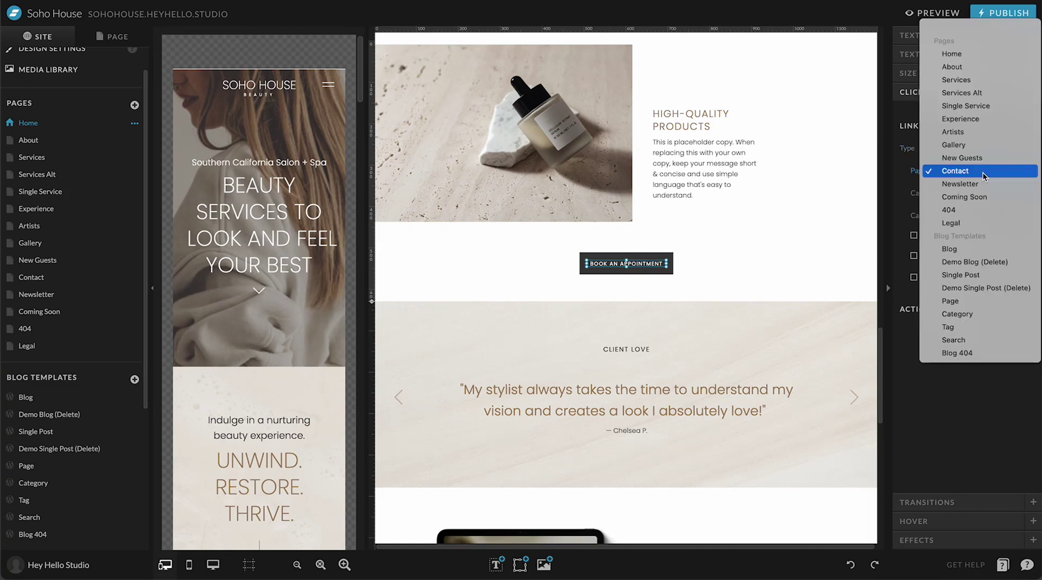
click(979, 81)
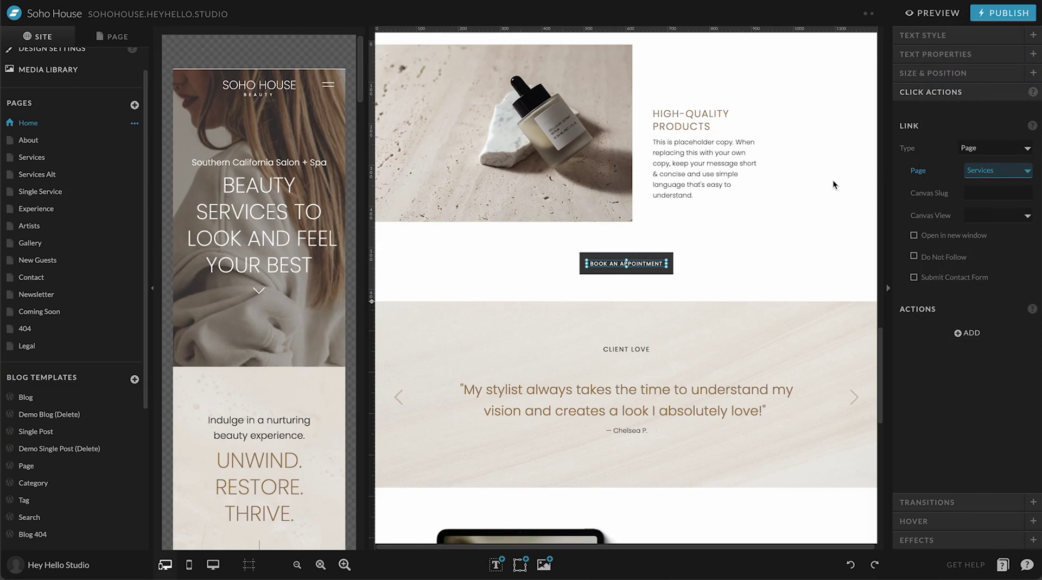
Link the box behind the "Book an Appointment" text to the Services page as well
click(716, 251)
click(630, 256)
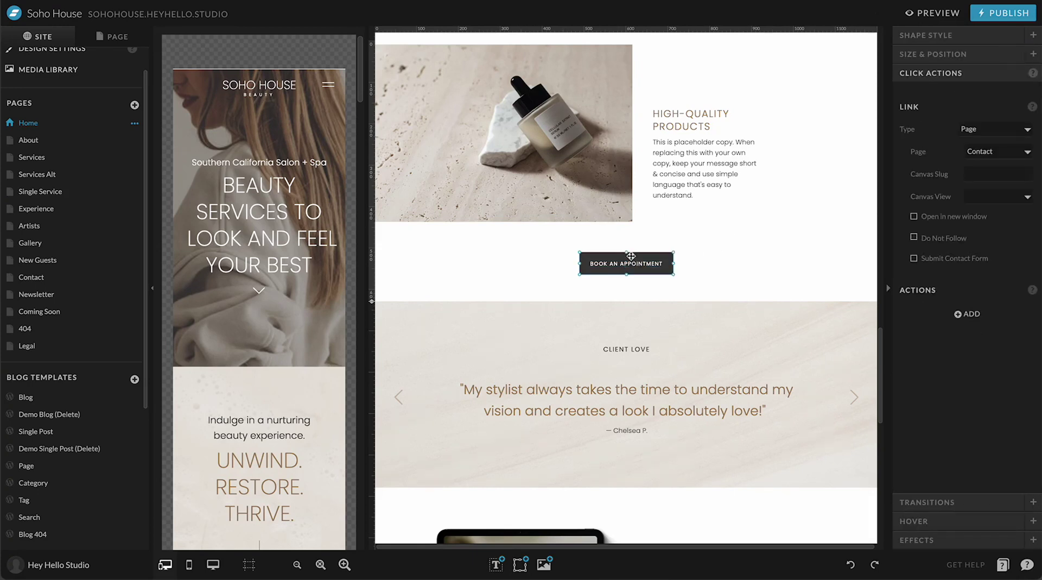
click(991, 154)
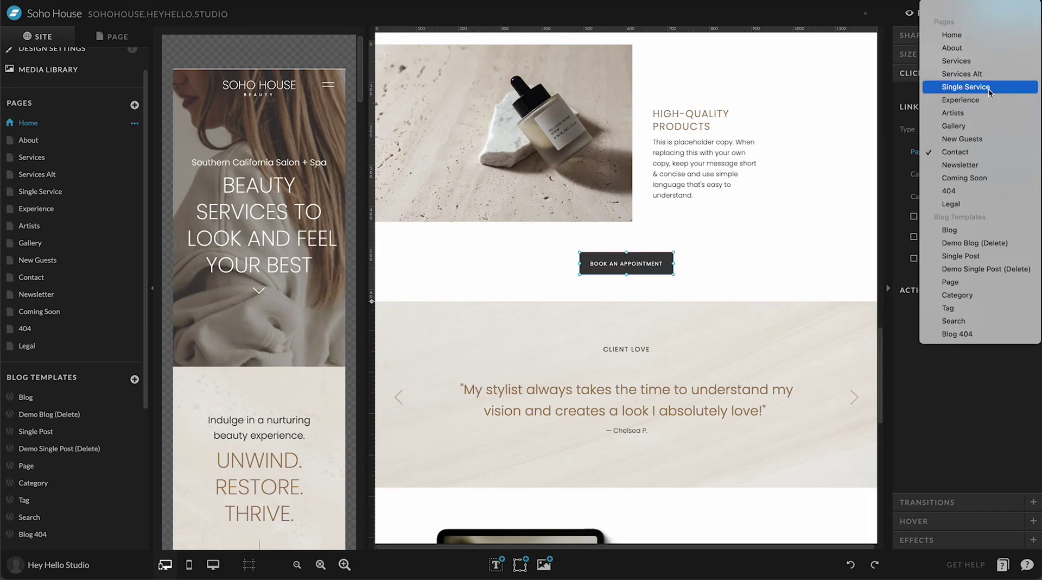
click(988, 62)
click(777, 232)
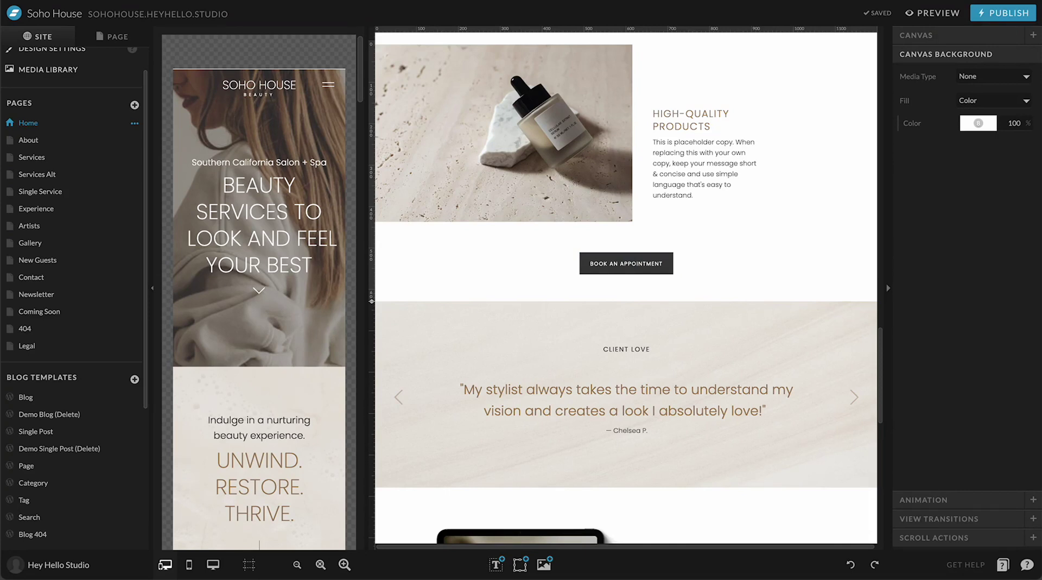
Link the word "message" in the High-Quality Products paragraph to the Services page
click(259, 224)
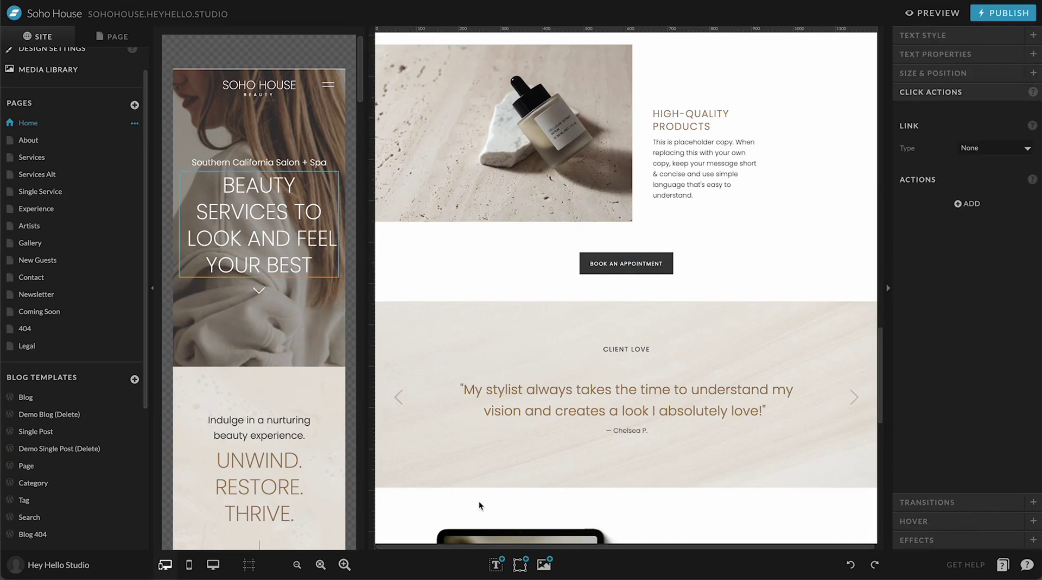
scroll(689, 288, up, 3)
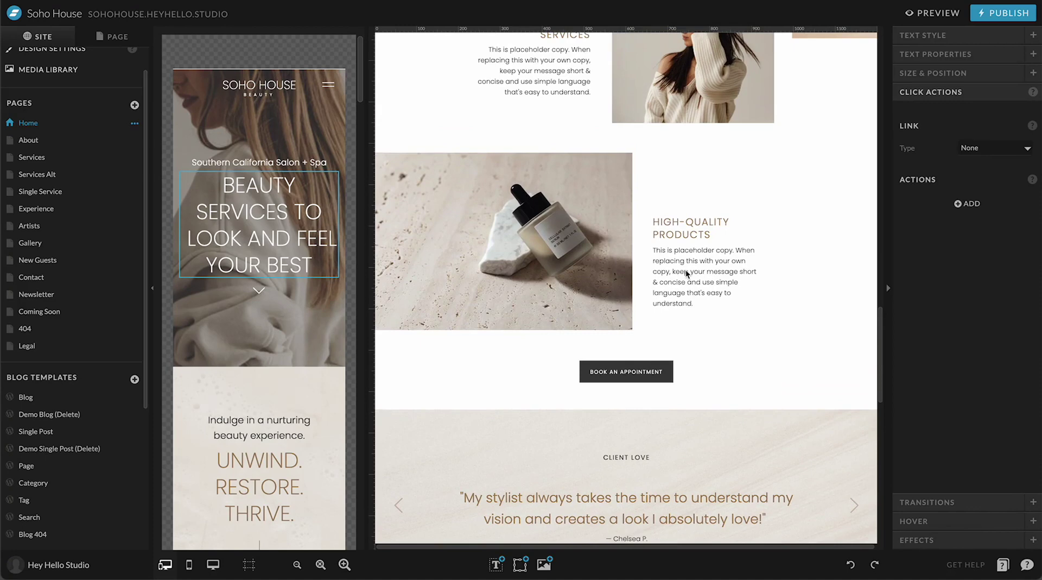
click(697, 272)
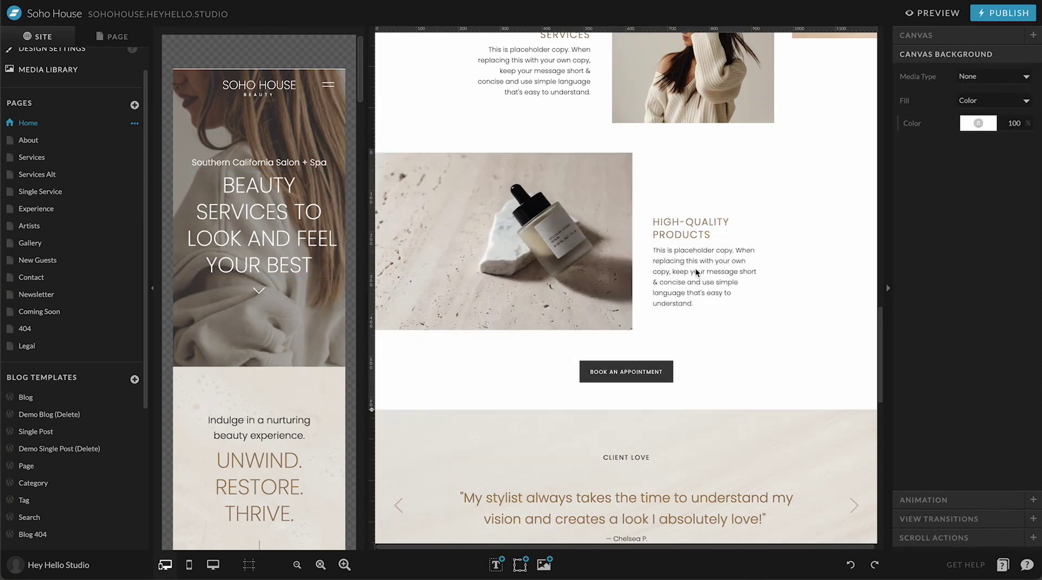
click(695, 273)
click(689, 268)
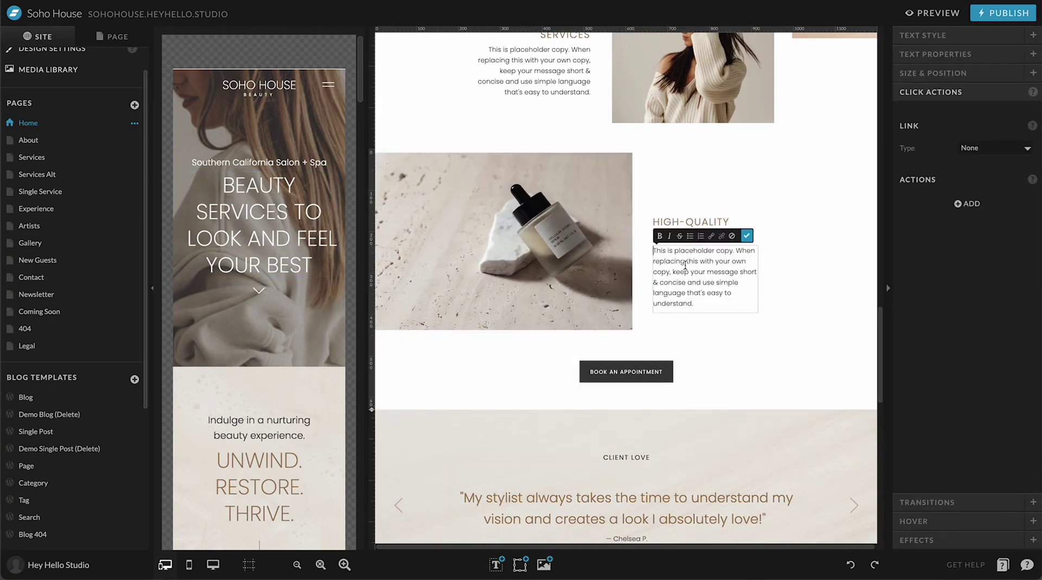
double_click(717, 272)
click(711, 236)
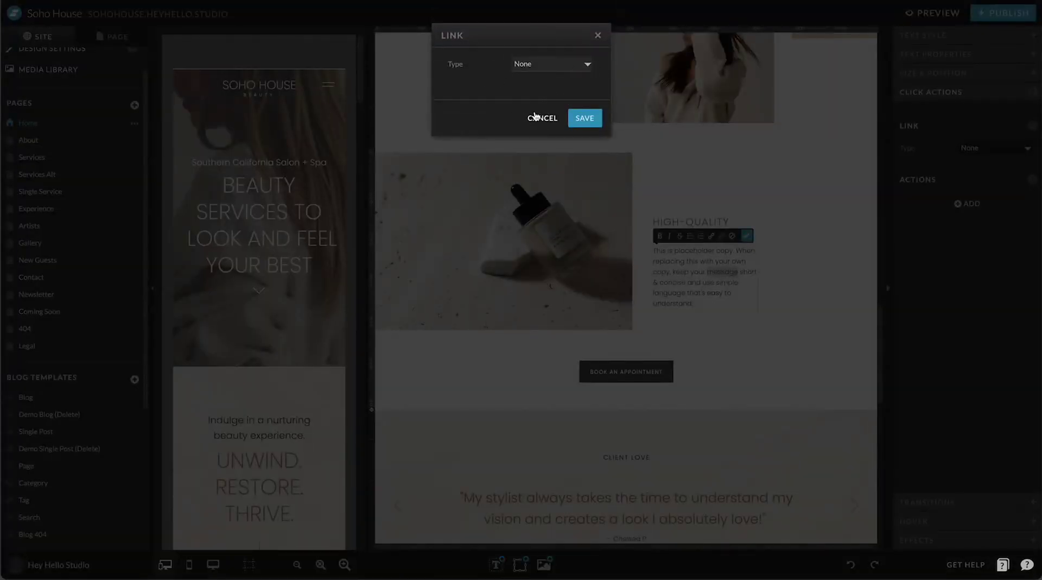
click(551, 65)
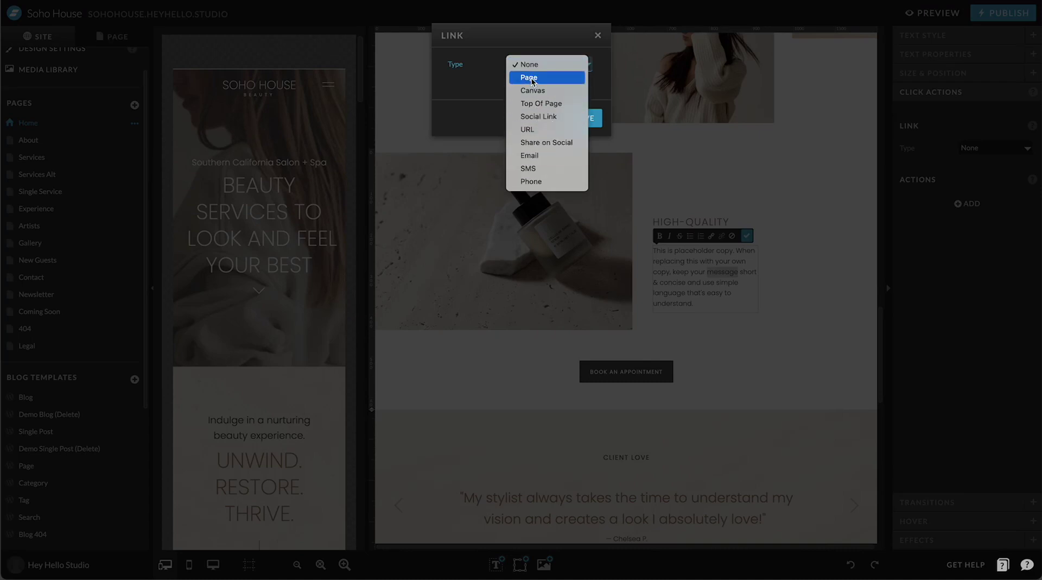
click(530, 78)
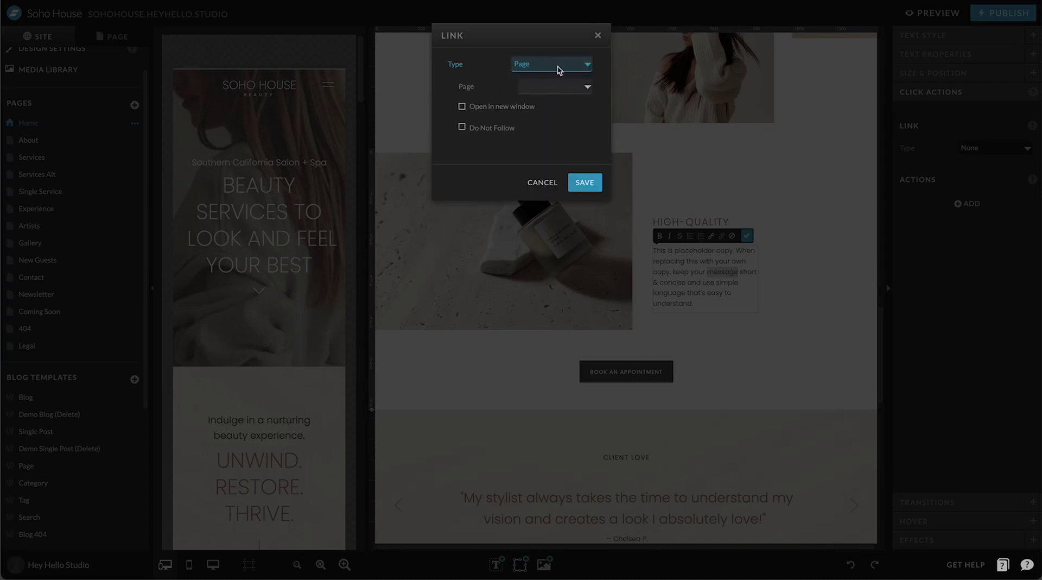
click(561, 87)
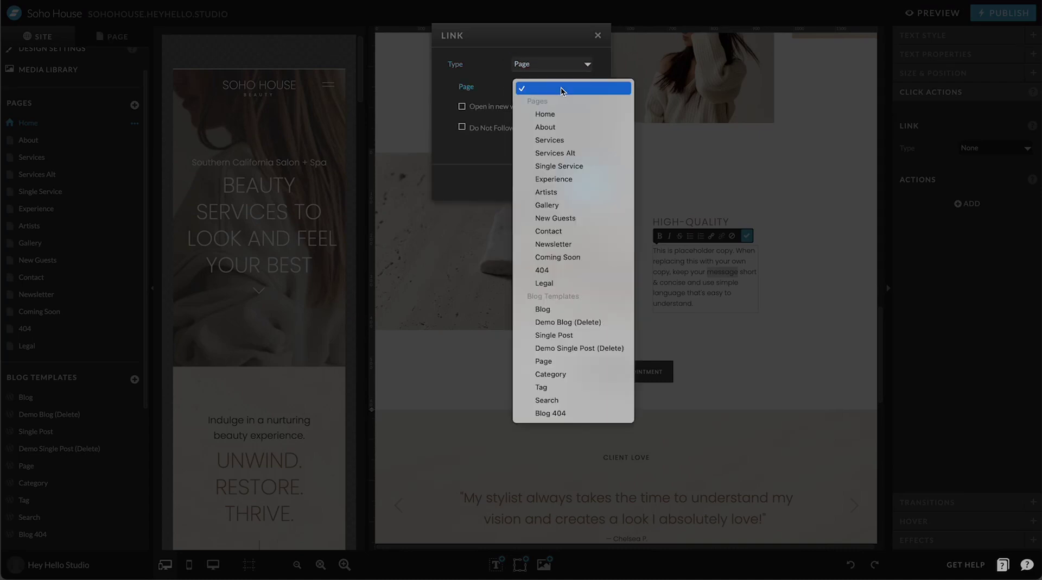
click(560, 141)
click(584, 227)
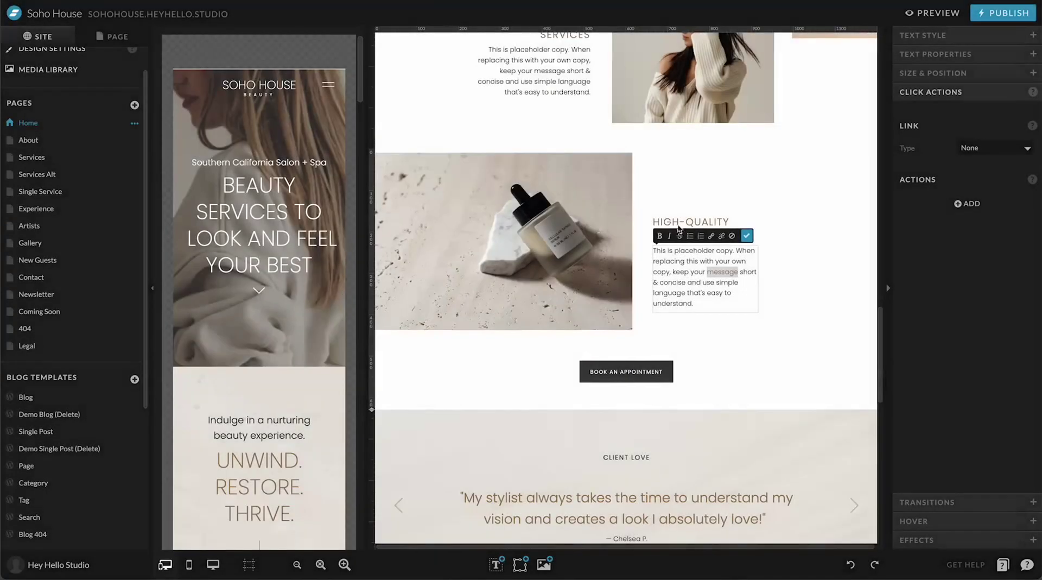
click(848, 285)
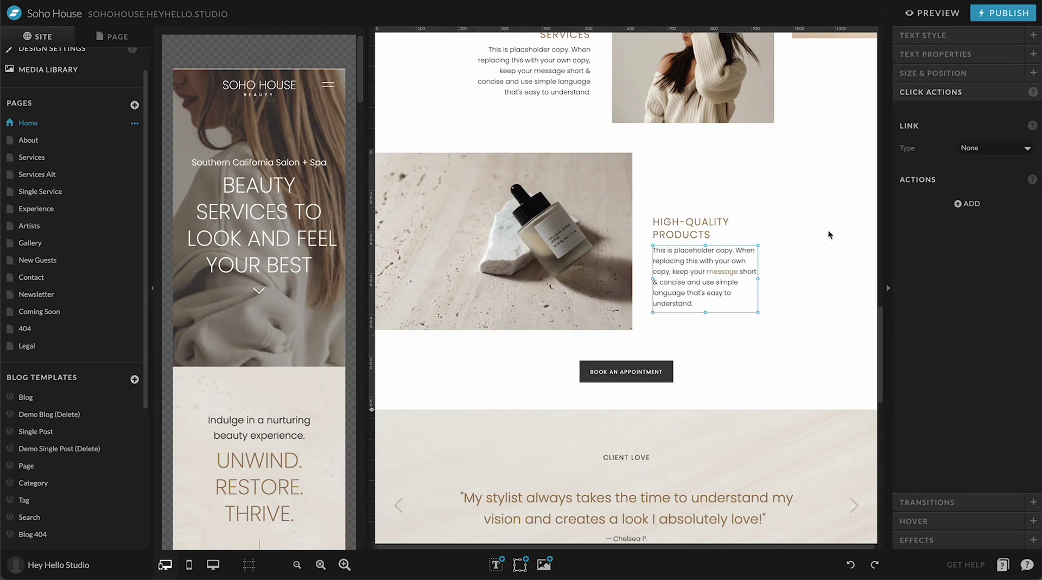
Set the inline link format of the High-Quality Products paragraph to Underline
click(950, 37)
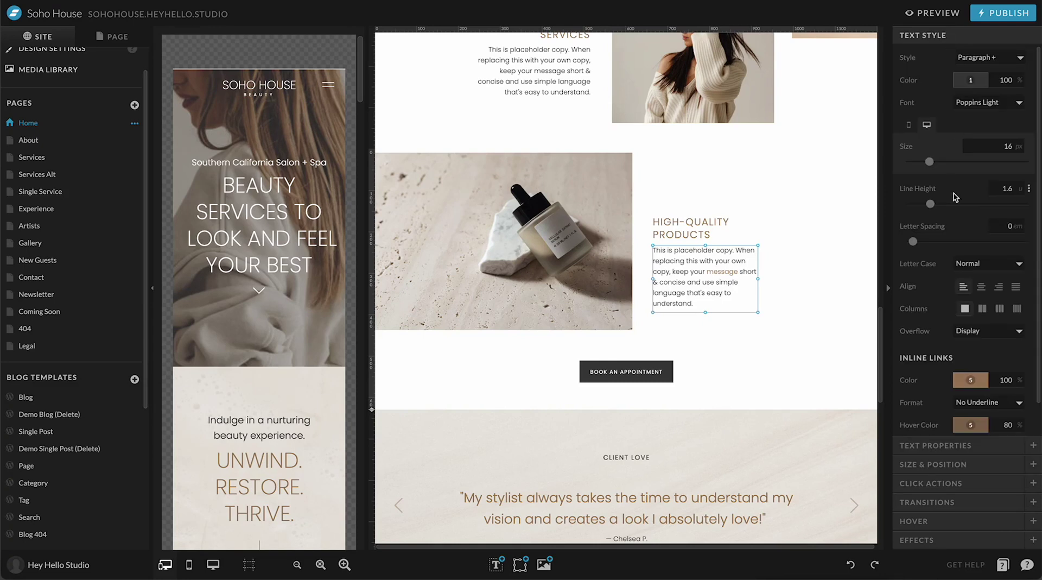
scroll(955, 196, down, 1)
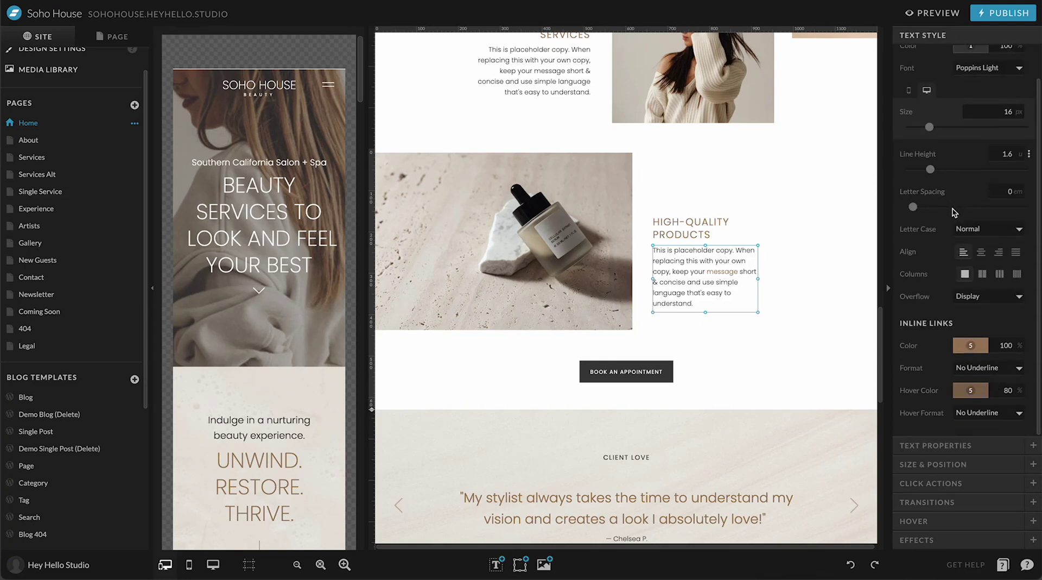
click(982, 369)
click(983, 359)
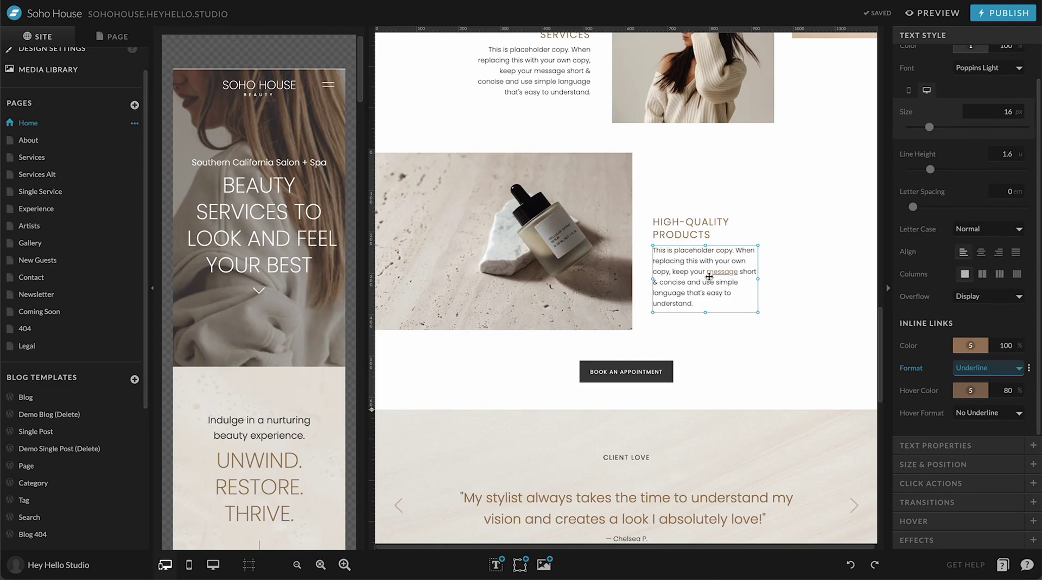
click(931, 483)
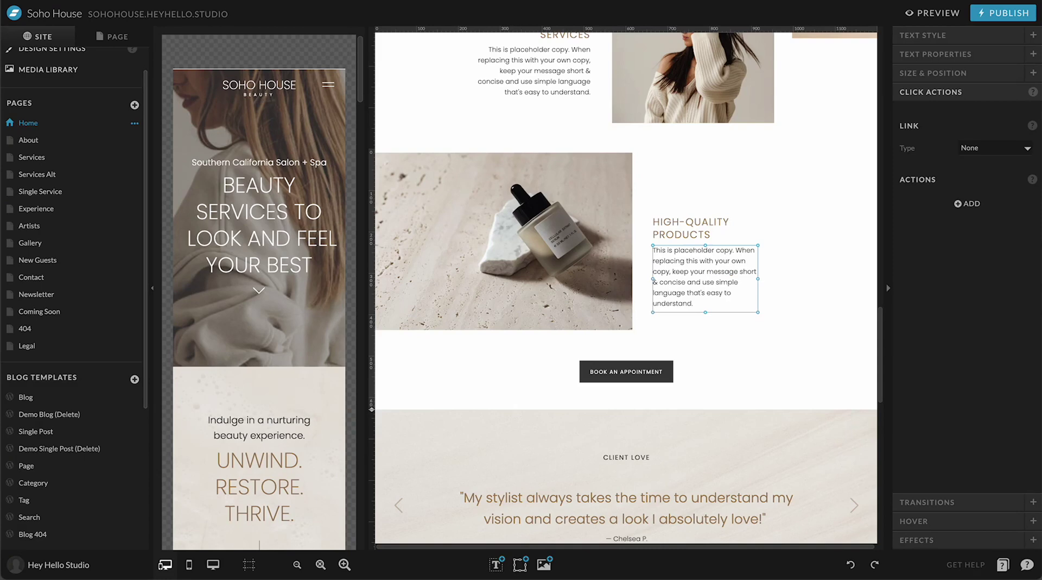
Review the Home page's header navigation, footer and mobile menu, and open the Footer canvas through the Default Light Nav canvas set
scroll(451, 296, up, 20)
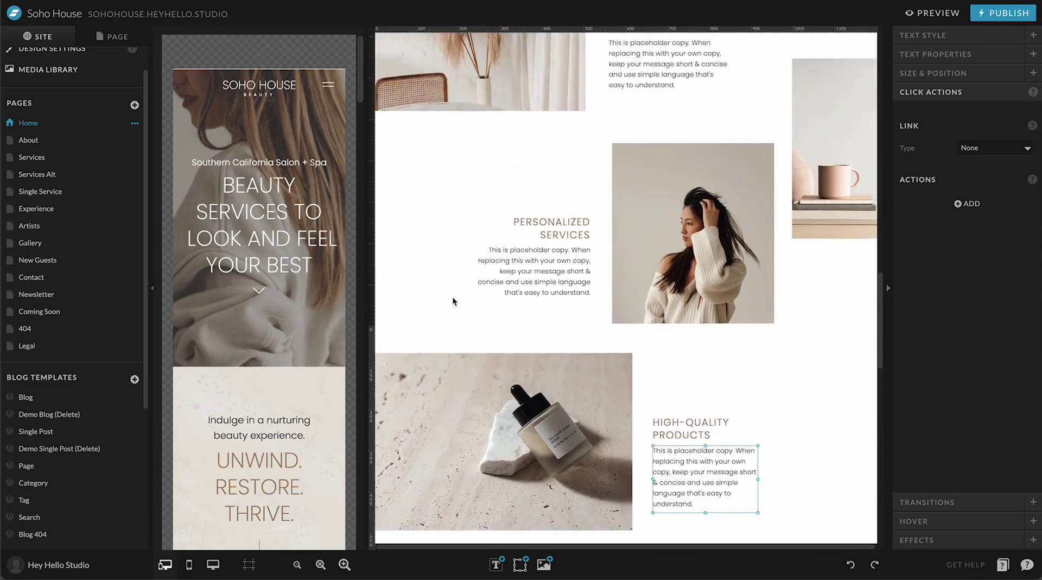
scroll(451, 296, up, 5)
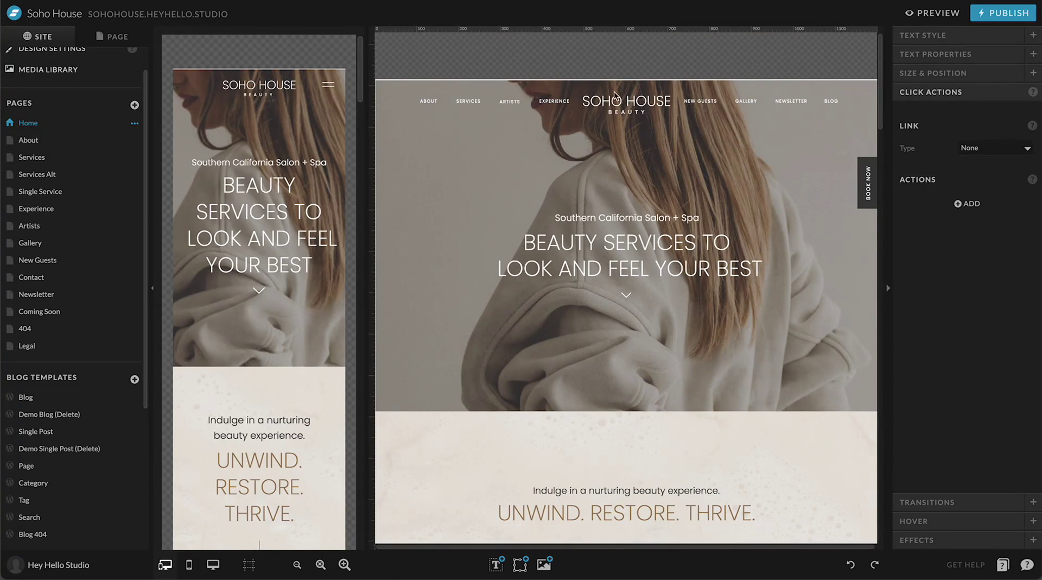
scroll(595, 118, down, 20)
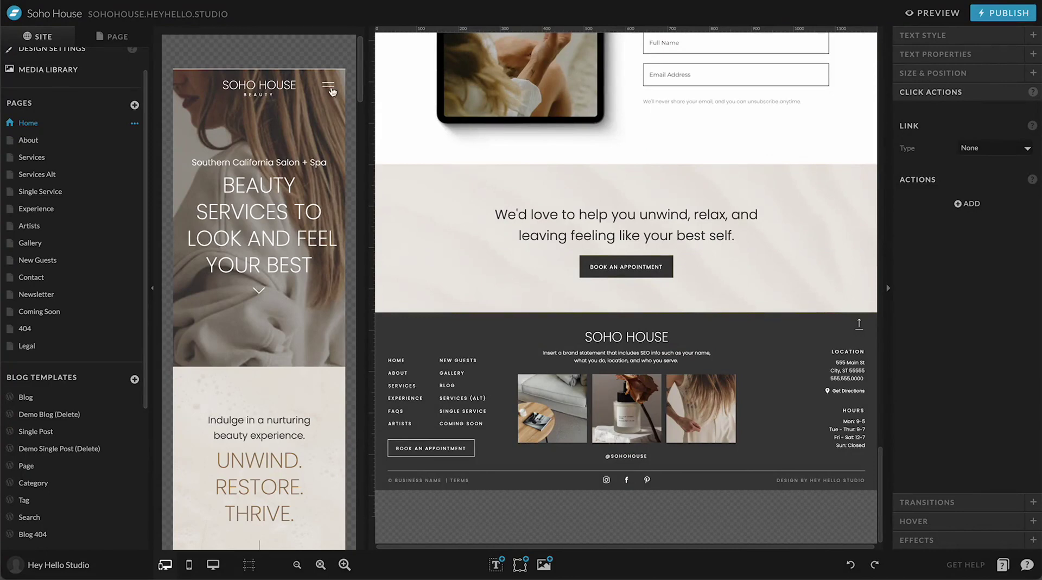
click(306, 200)
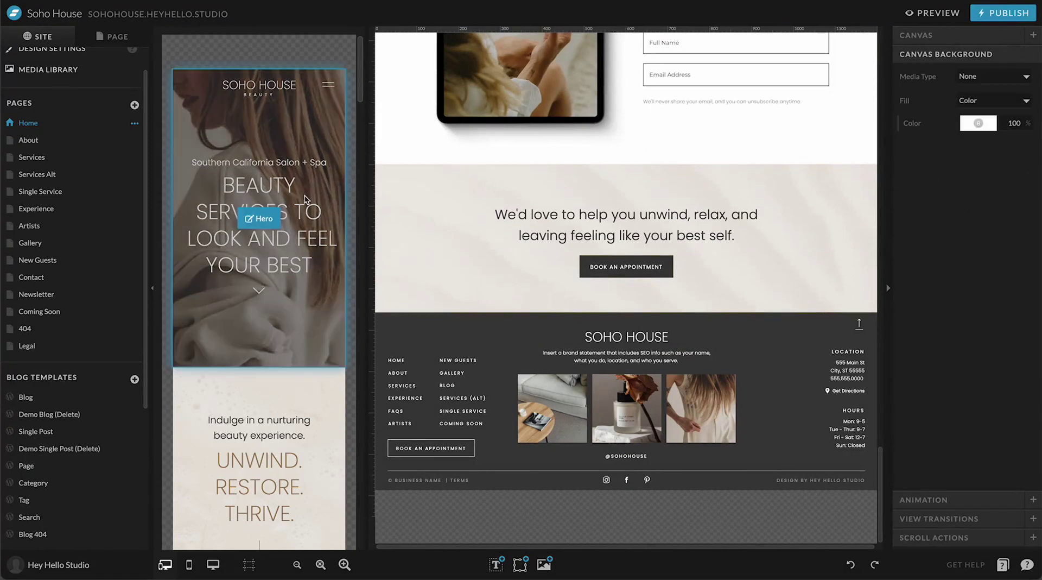
scroll(305, 192, down, 20)
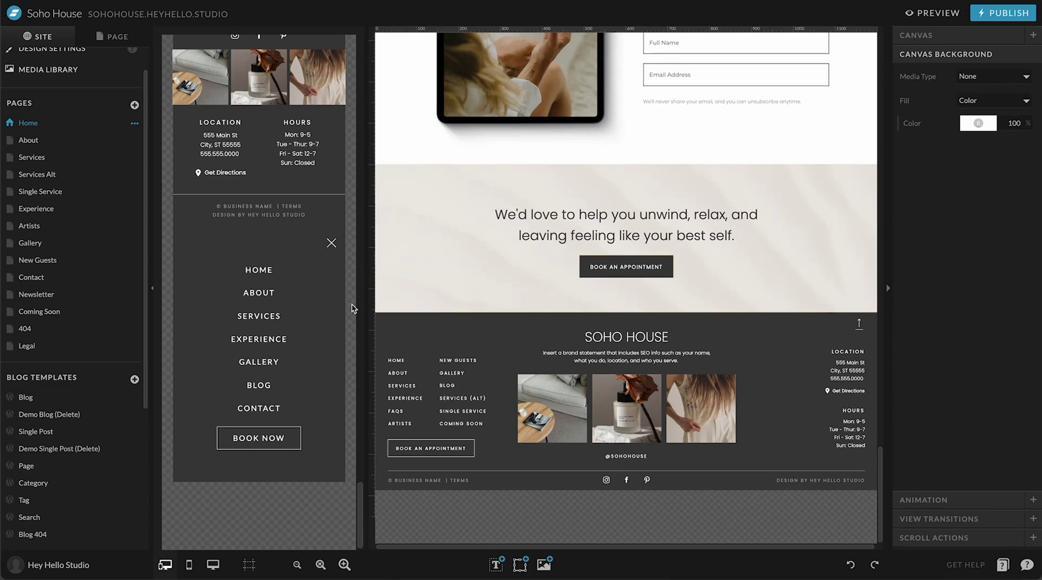
mouse_move(750, 399)
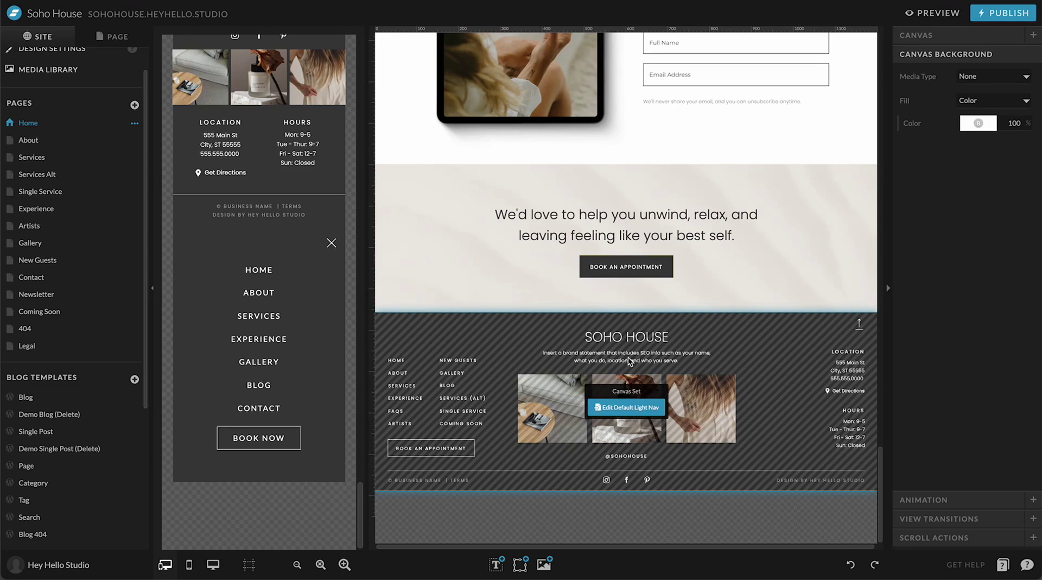
click(626, 407)
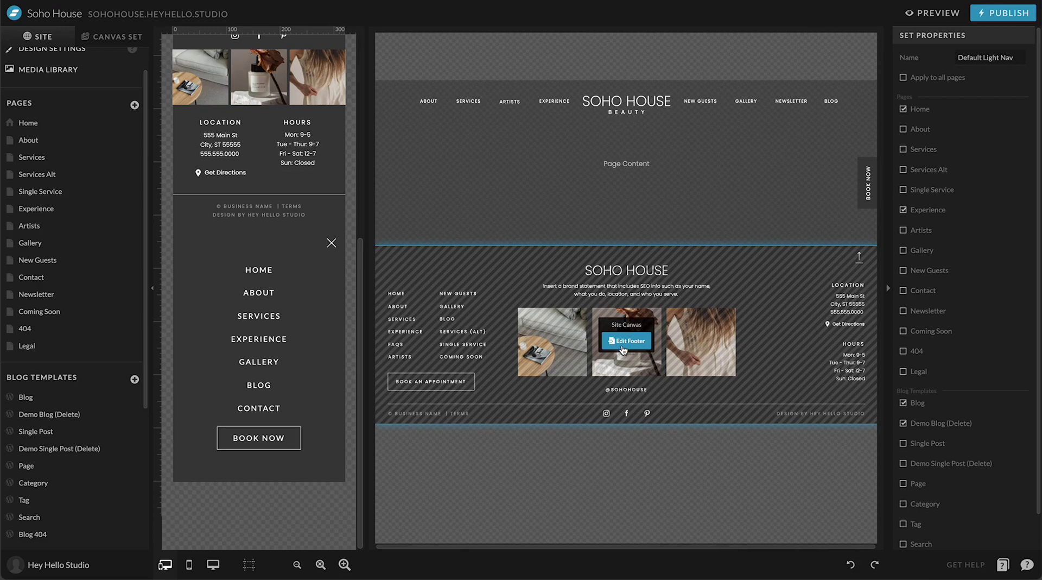
click(623, 347)
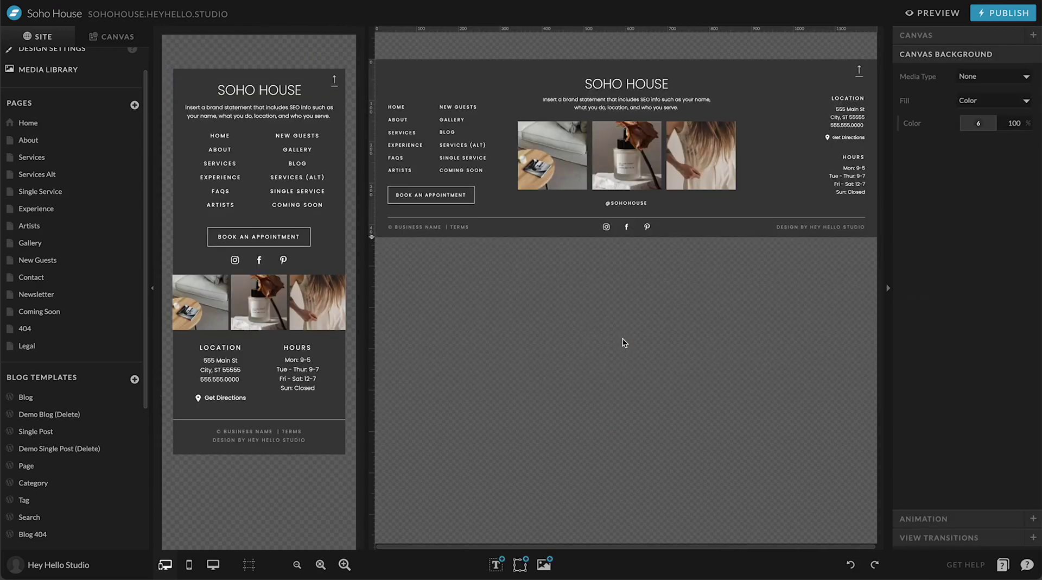
Inspect the link settings of the footer's New Guests text in both the desktop and mobile layouts
click(213, 565)
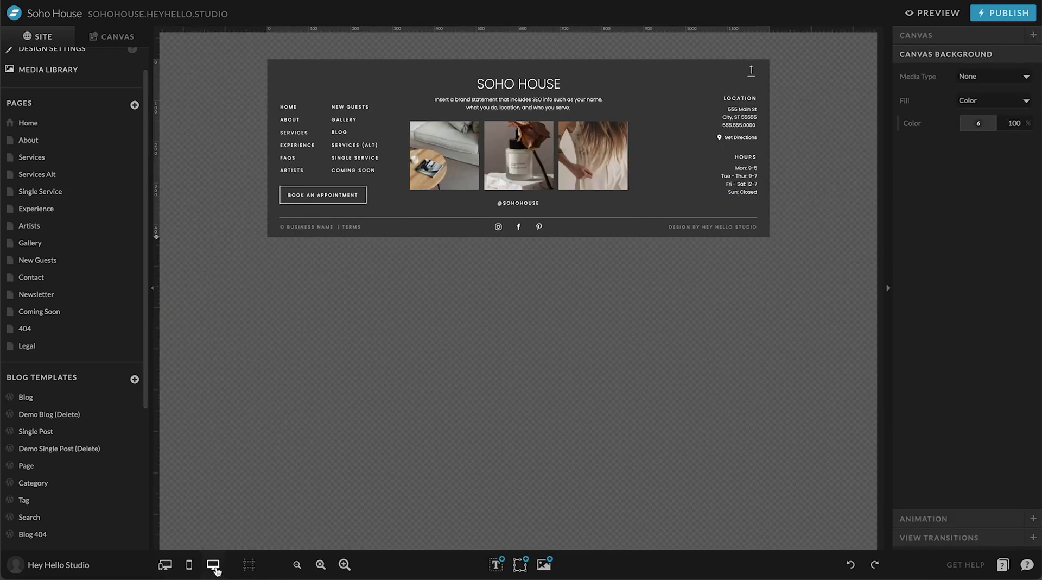
click(321, 565)
click(260, 139)
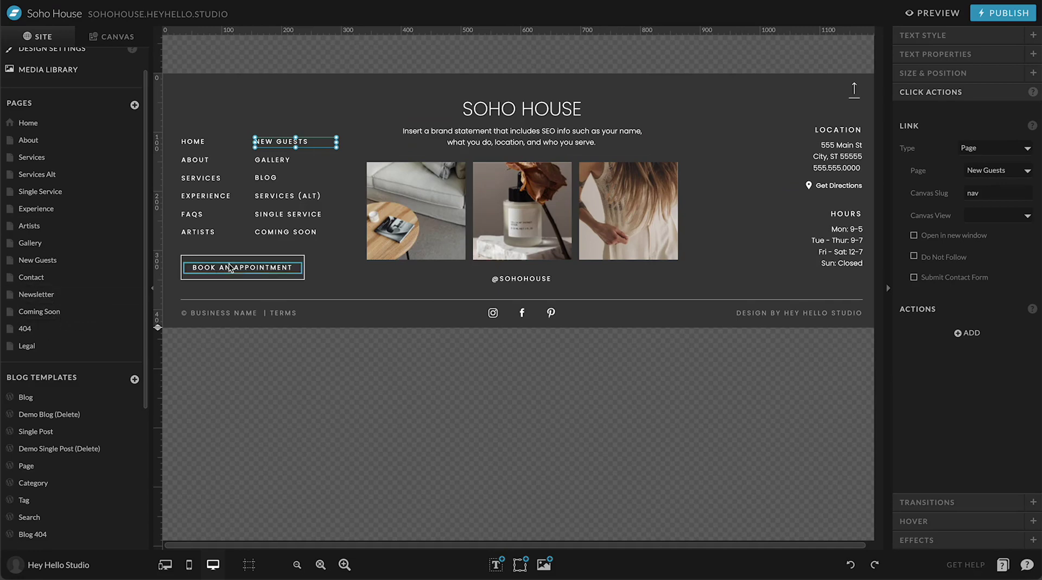
click(165, 565)
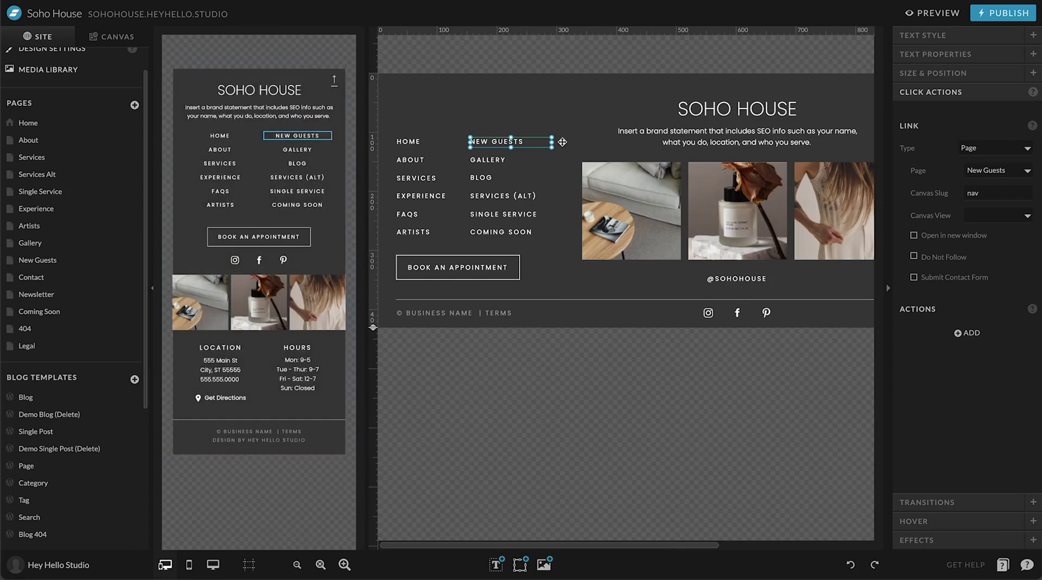
click(314, 135)
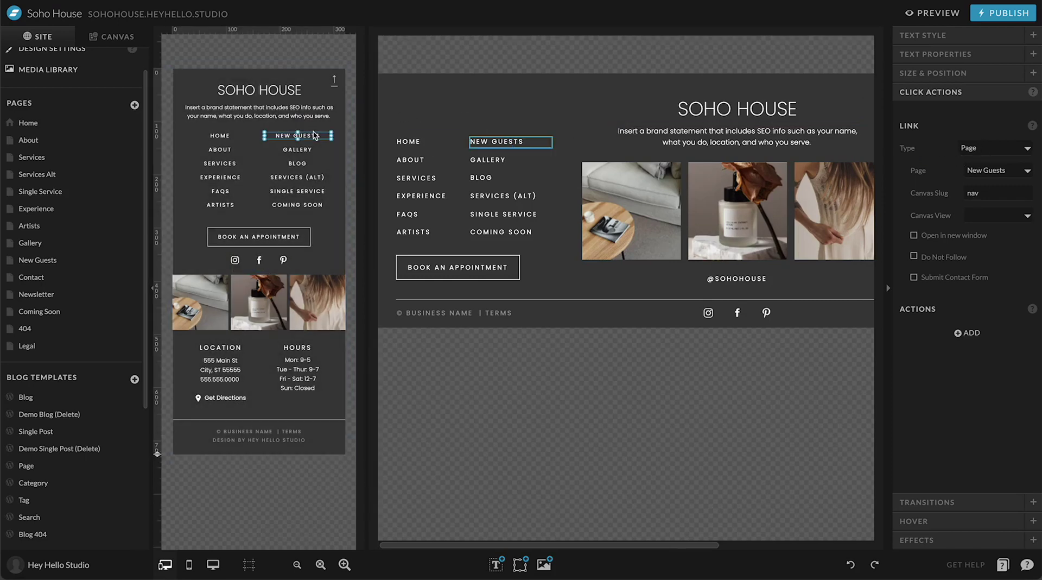
click(514, 141)
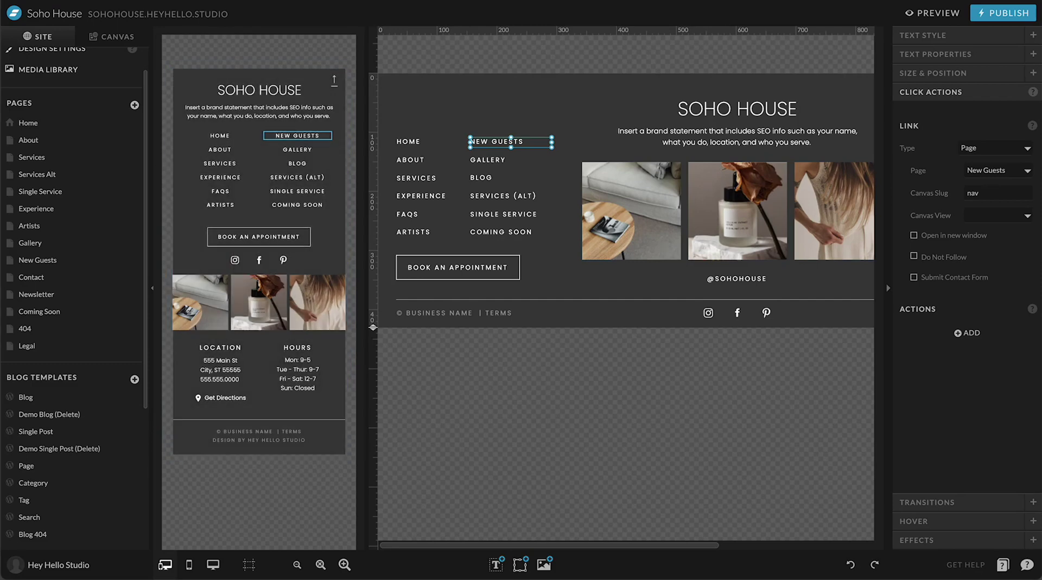
Look through the site canvases and open Nav-Dark and Mobile Nav to examine their menu links
scroll(44, 345, down, 3)
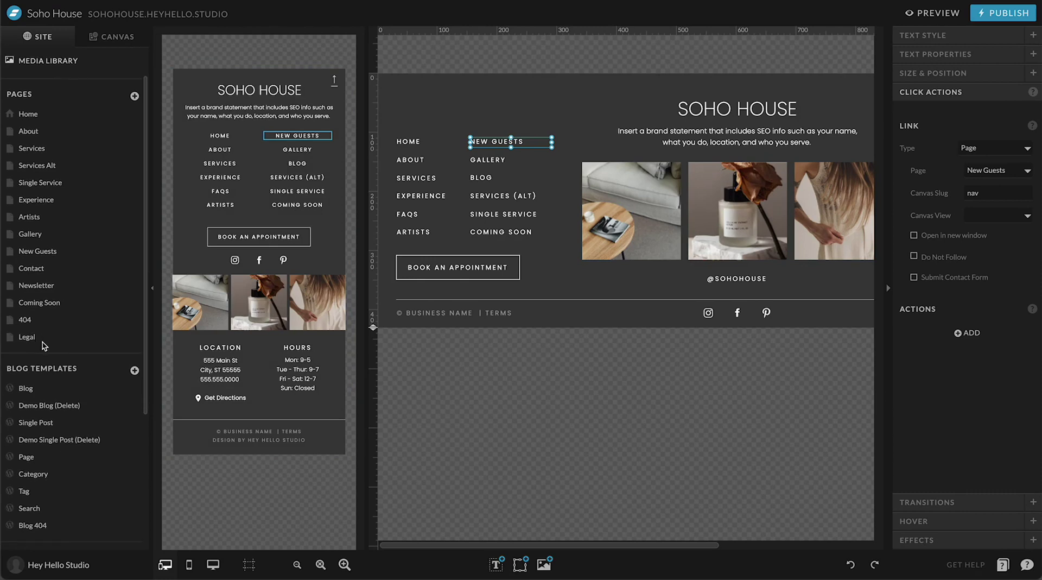
scroll(43, 346, down, 4)
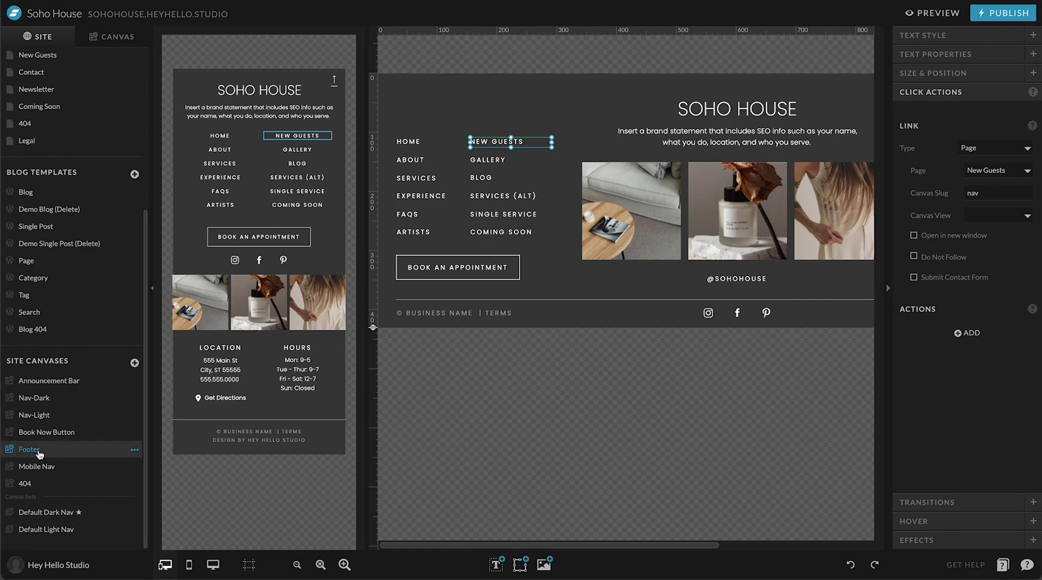
click(46, 402)
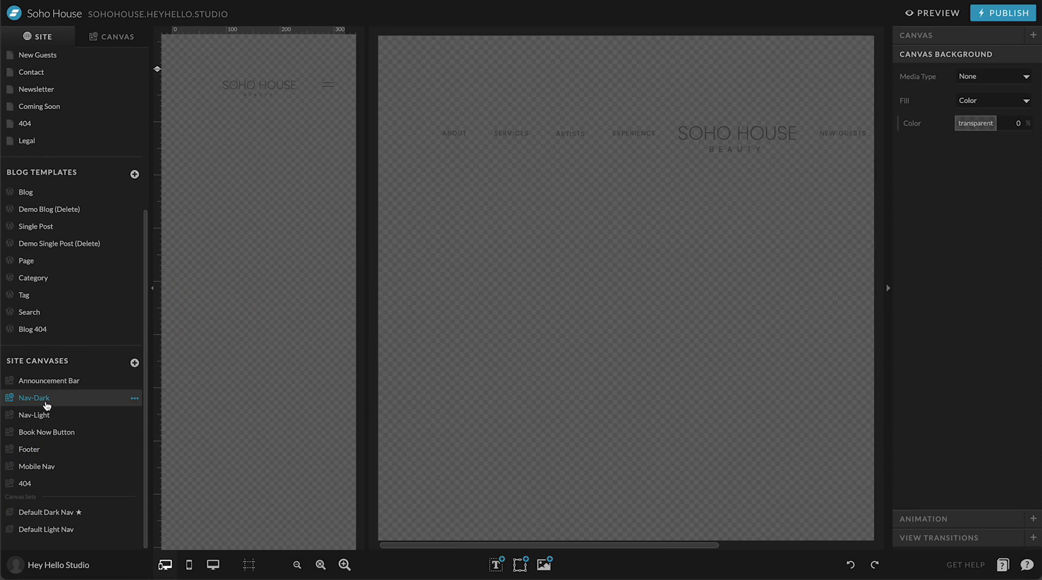
click(44, 468)
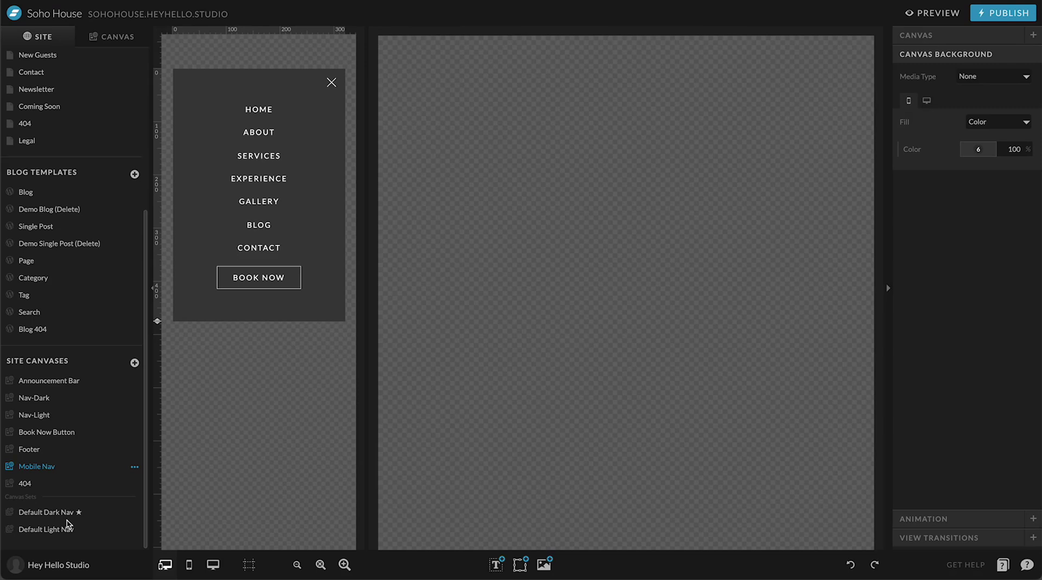
Open the Default Dark Nav canvas set to examine its layout and the pages it applies to
scroll(99, 319, up, 5)
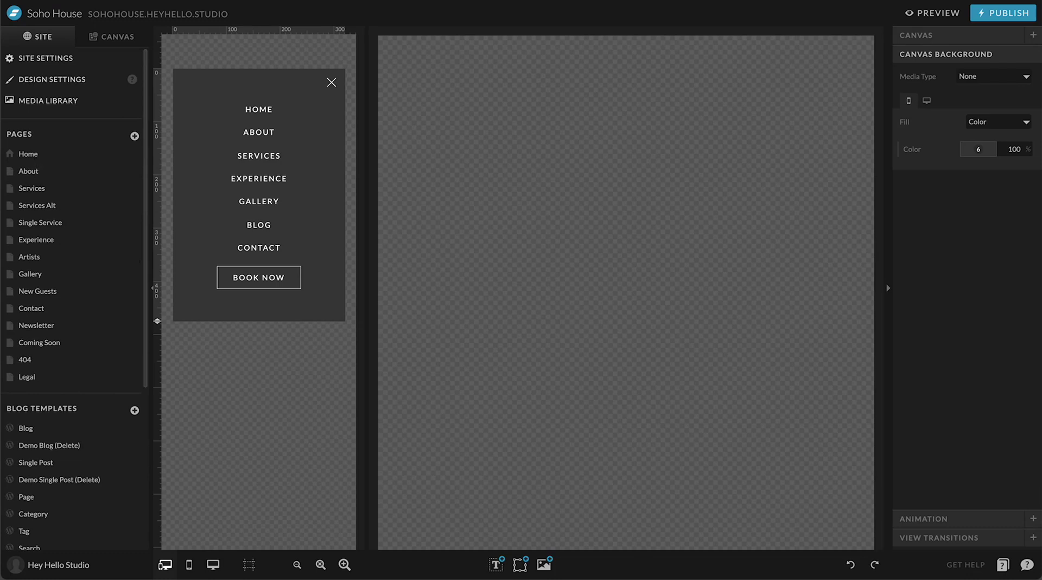
scroll(73, 522, down, 5)
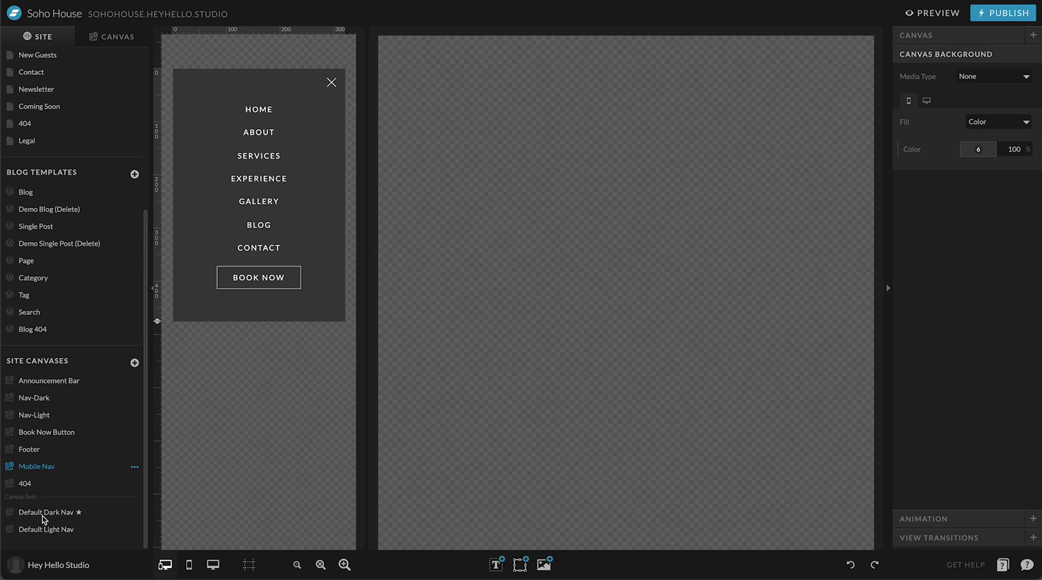
click(57, 518)
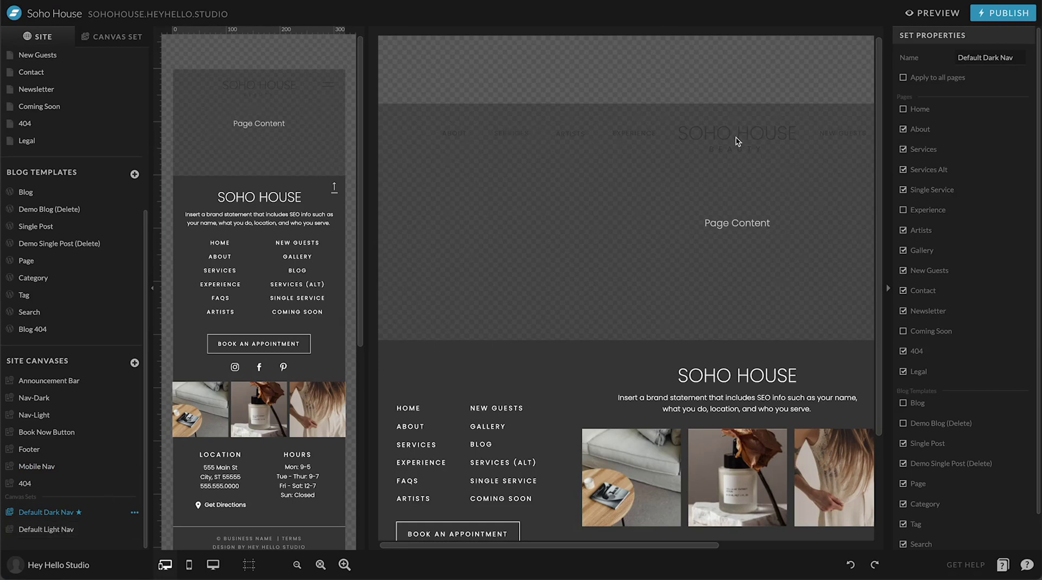
scroll(106, 184, up, 1)
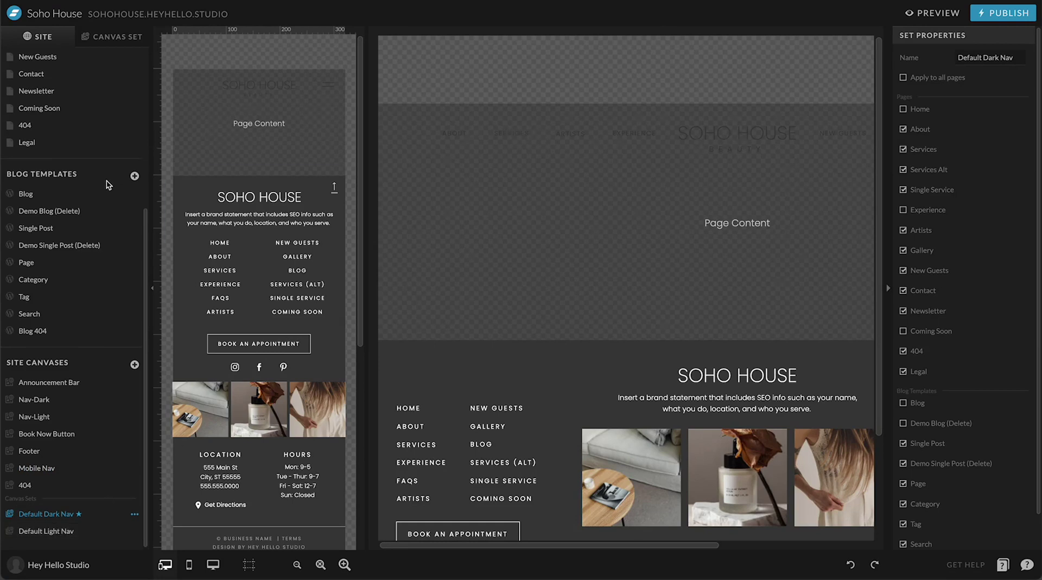
Open the Home page and the About page to compare their header navigation over the hero canvas
scroll(106, 185, up, 5)
click(103, 153)
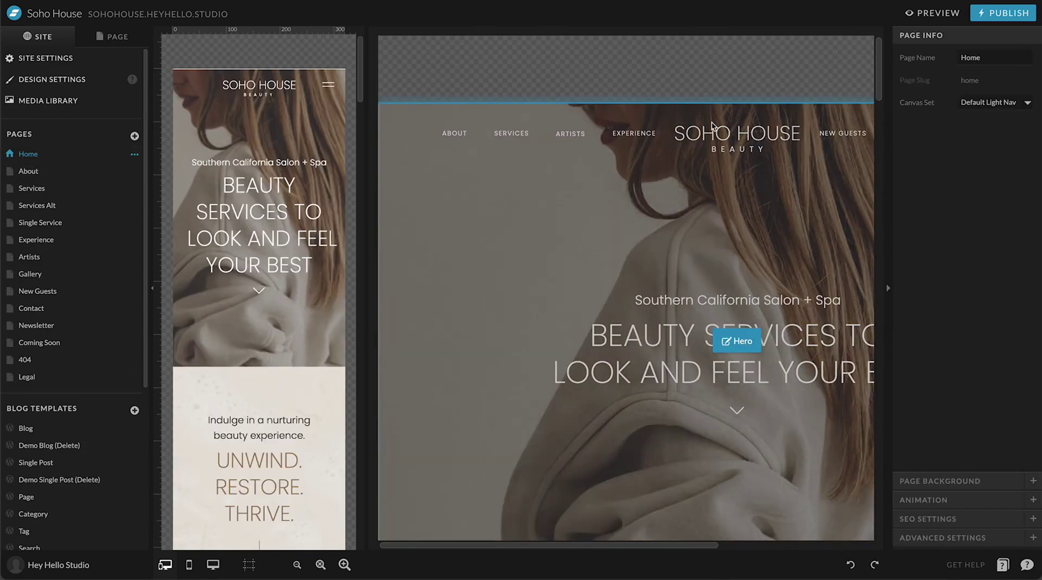
click(730, 191)
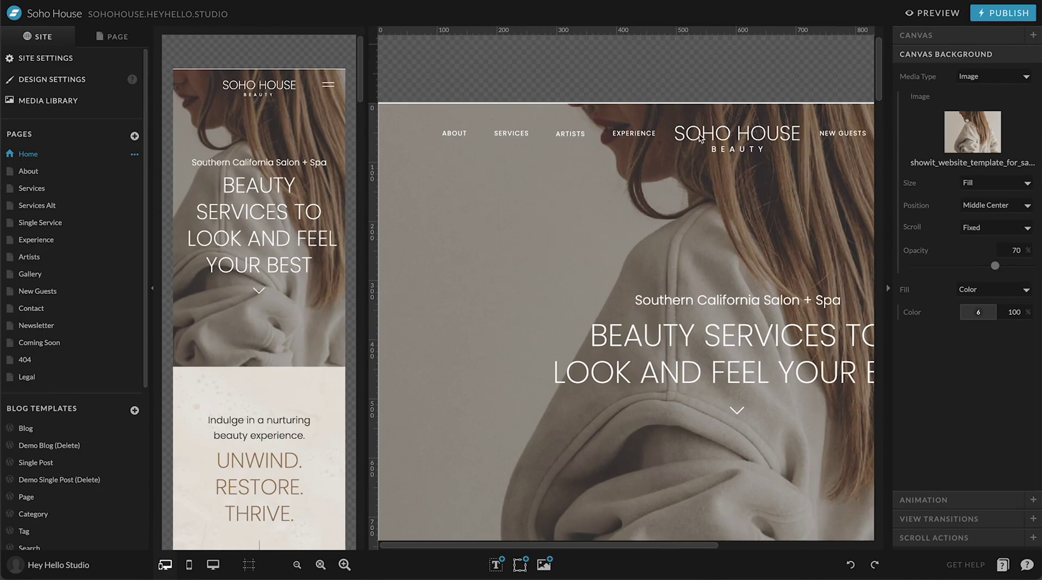
click(39, 177)
click(539, 191)
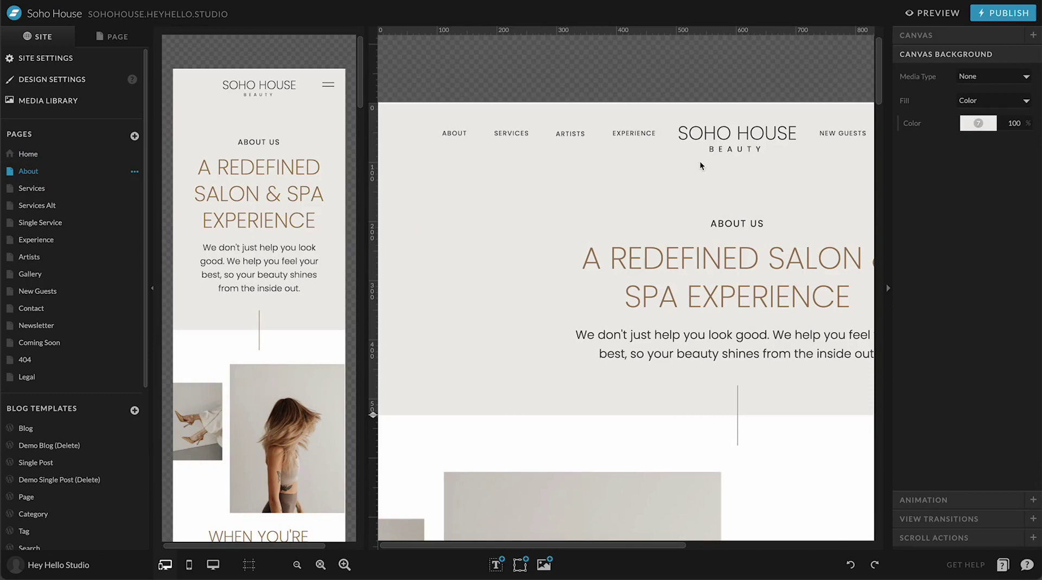
Open the Default Dark Nav and Default Light Nav canvas sets to compare the pages each one applies to
scroll(106, 480, down, 4)
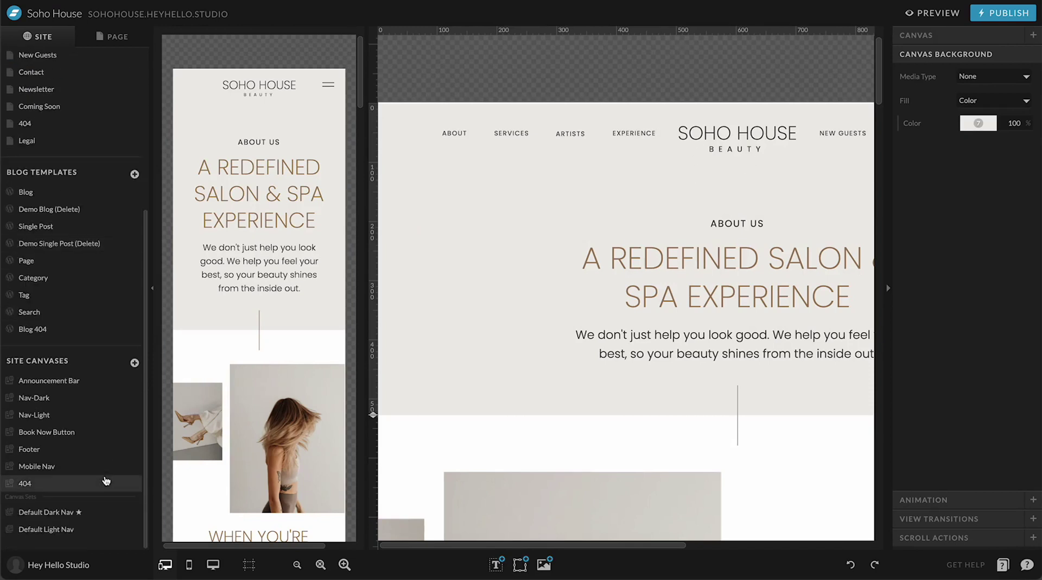
click(52, 515)
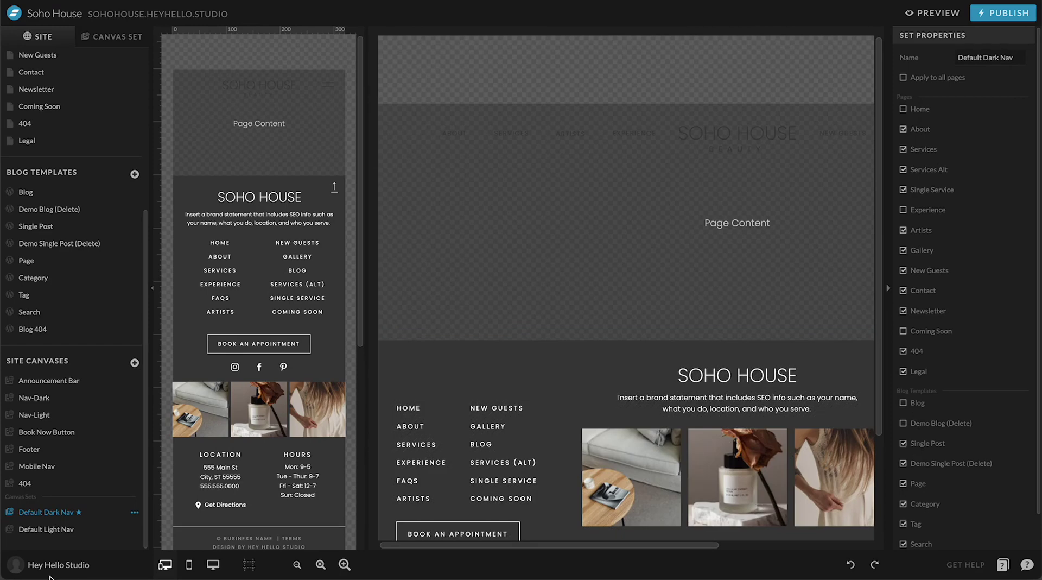
click(41, 534)
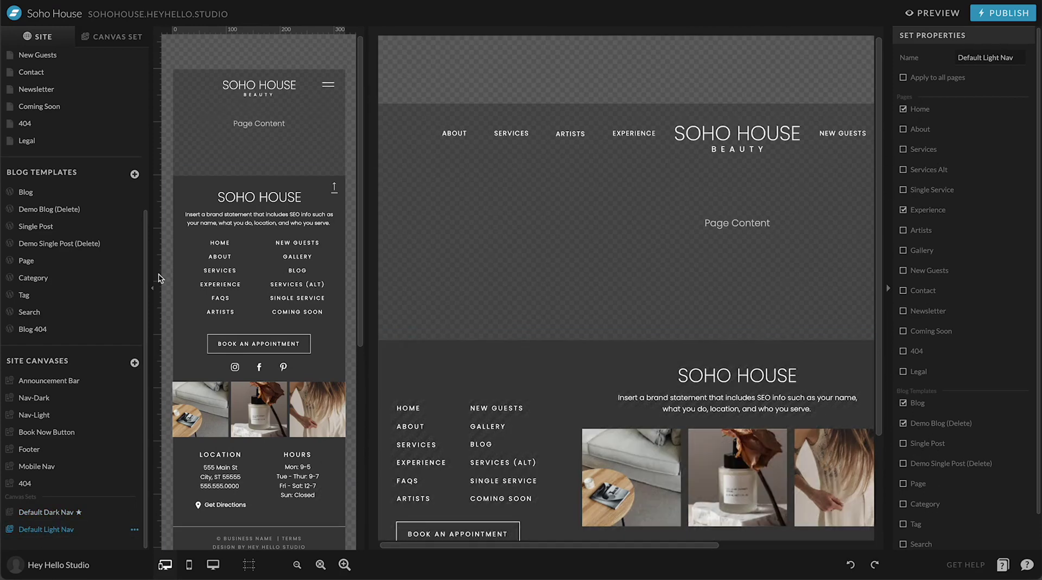
Check the canvas set assigned to the About and Home pages, keeping Default Light Nav for Home
scroll(66, 270, up, 5)
click(28, 171)
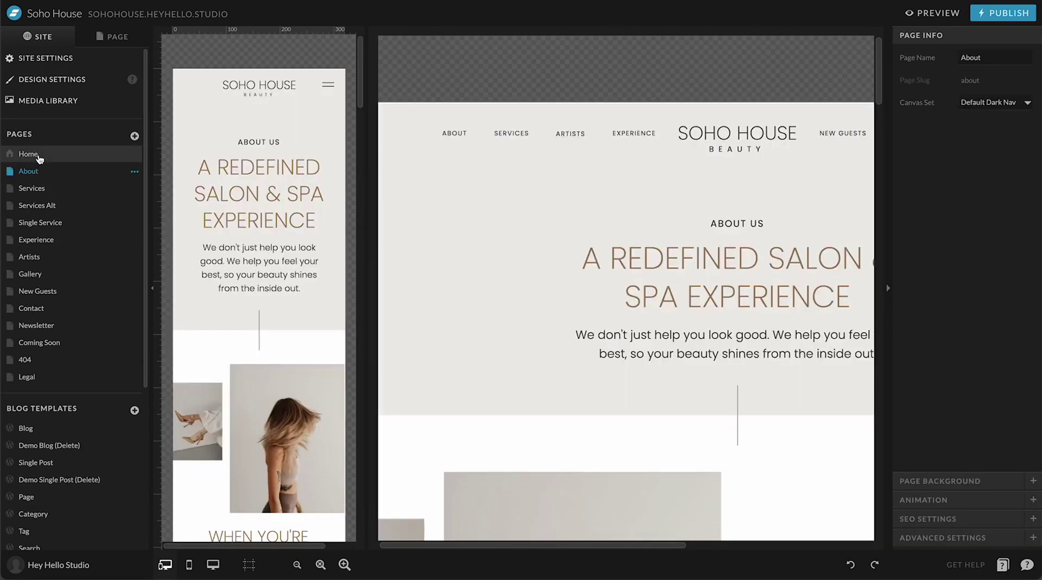
click(35, 155)
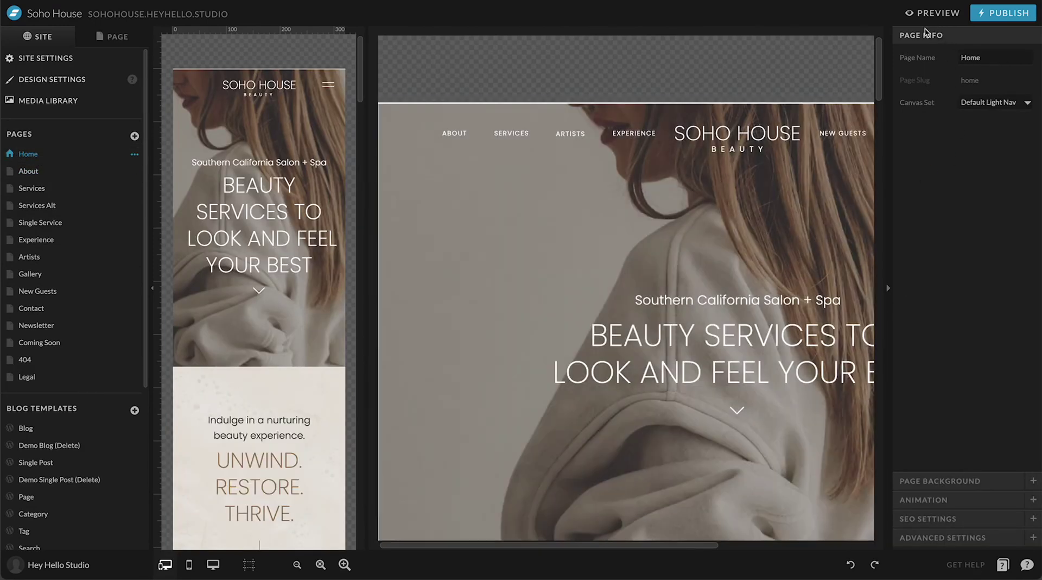
click(993, 107)
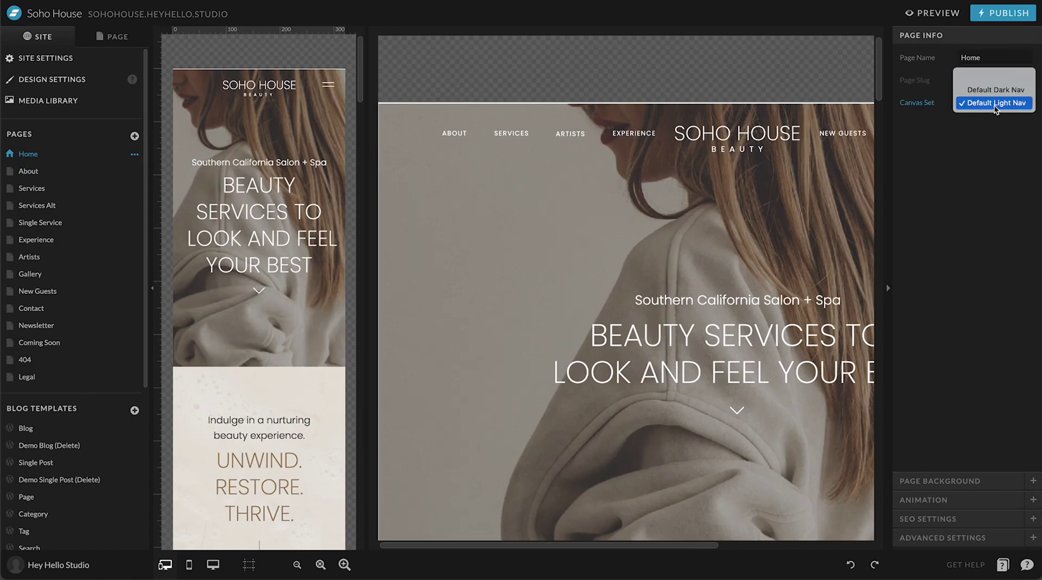
click(995, 103)
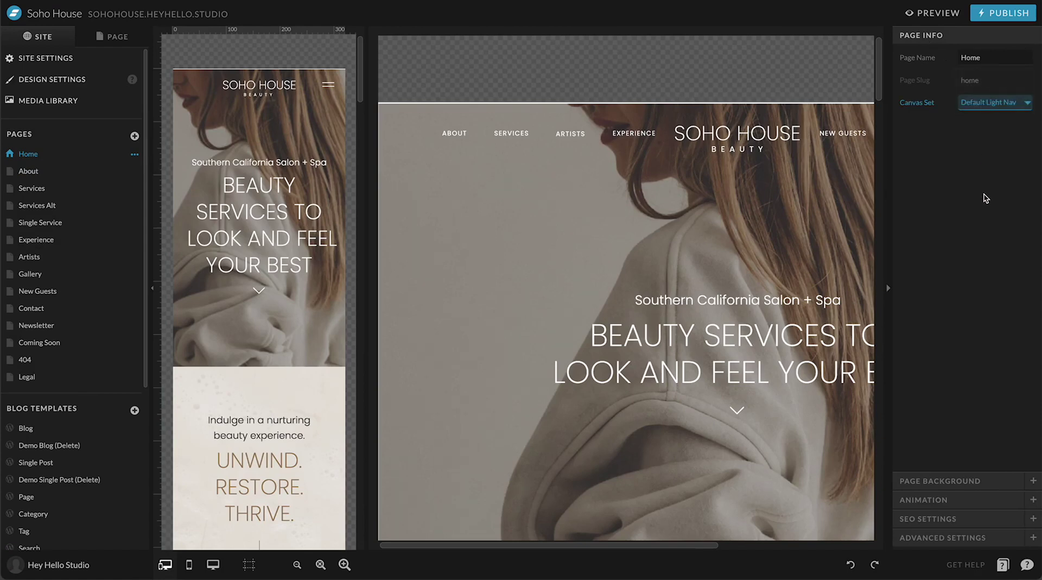
Examine the site canvases in the Default Dark Nav set, including the choice of canvases available for its Top section
scroll(12, 326, down, 3)
scroll(11, 444, down, 2)
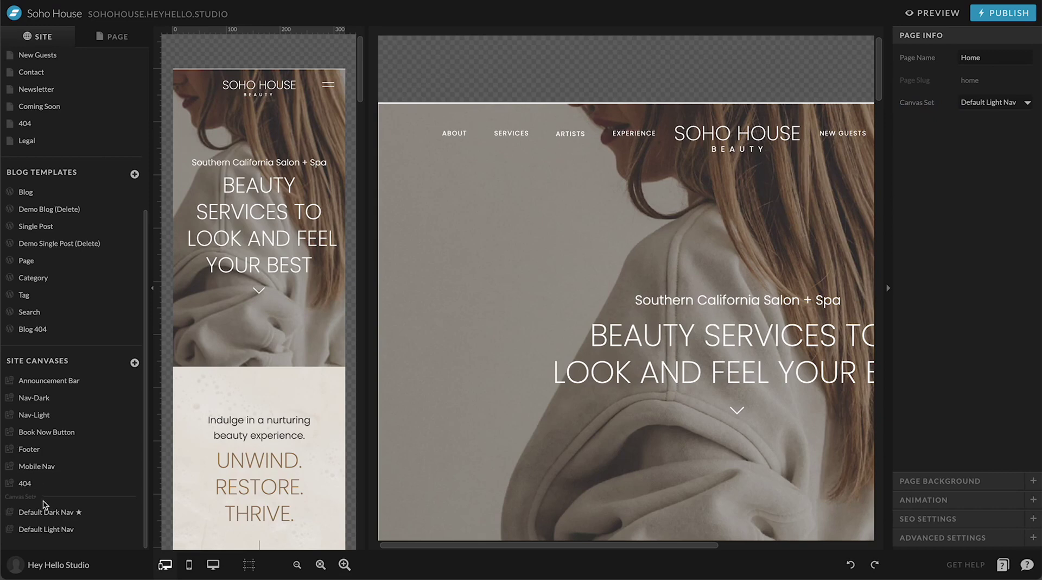
click(54, 513)
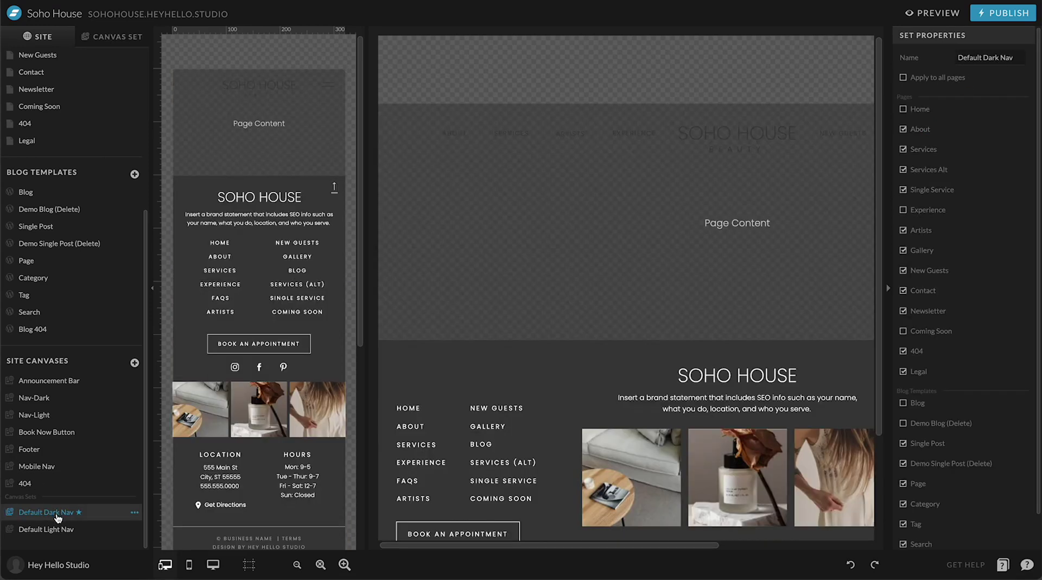
click(104, 39)
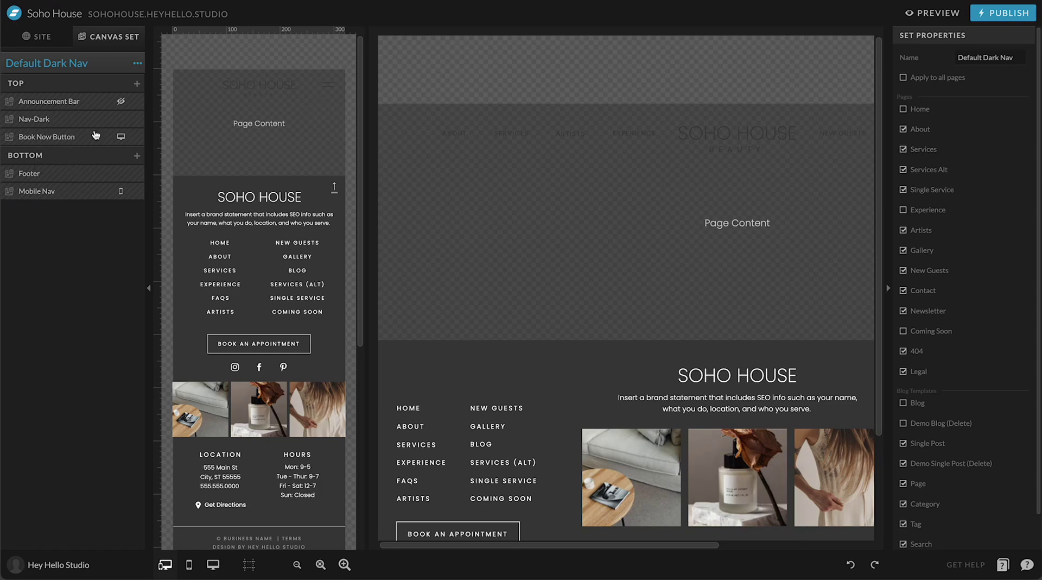
click(137, 85)
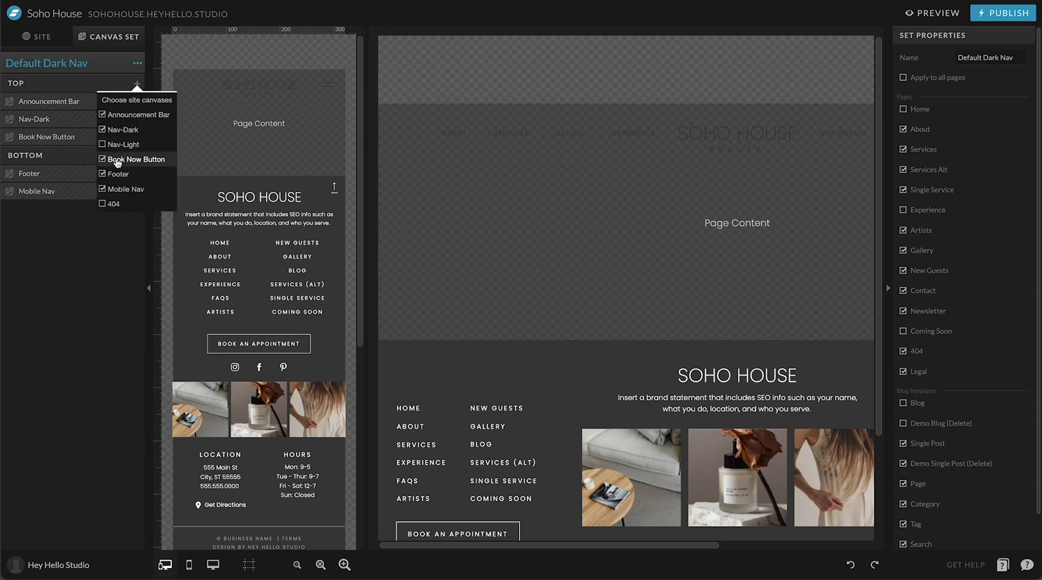
click(77, 262)
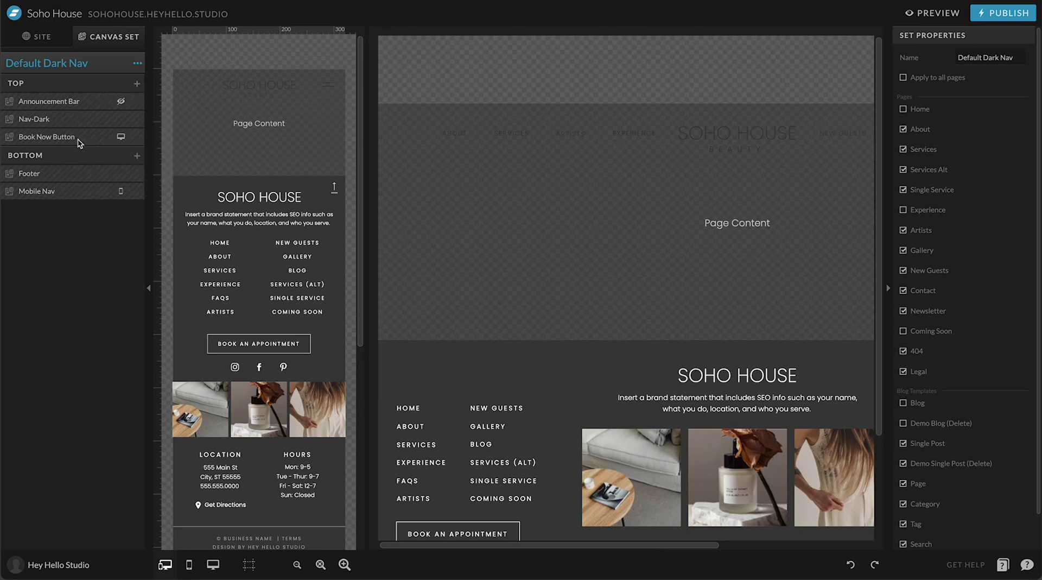